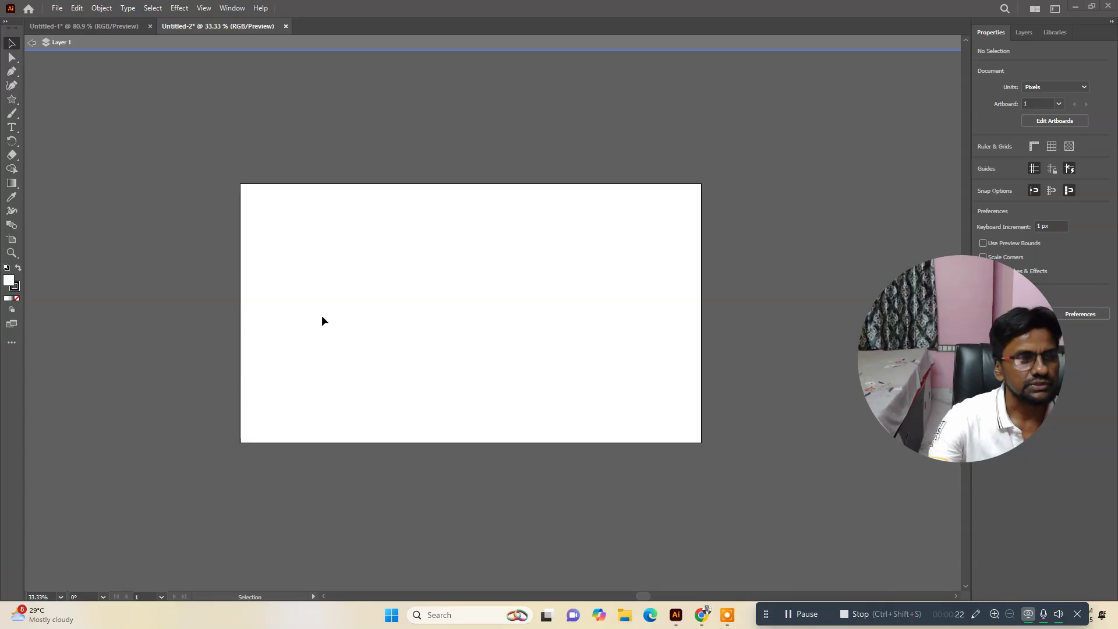
Try drawing a star freehand with the Star tool on the artboard, and undo it
left_click(378, 262)
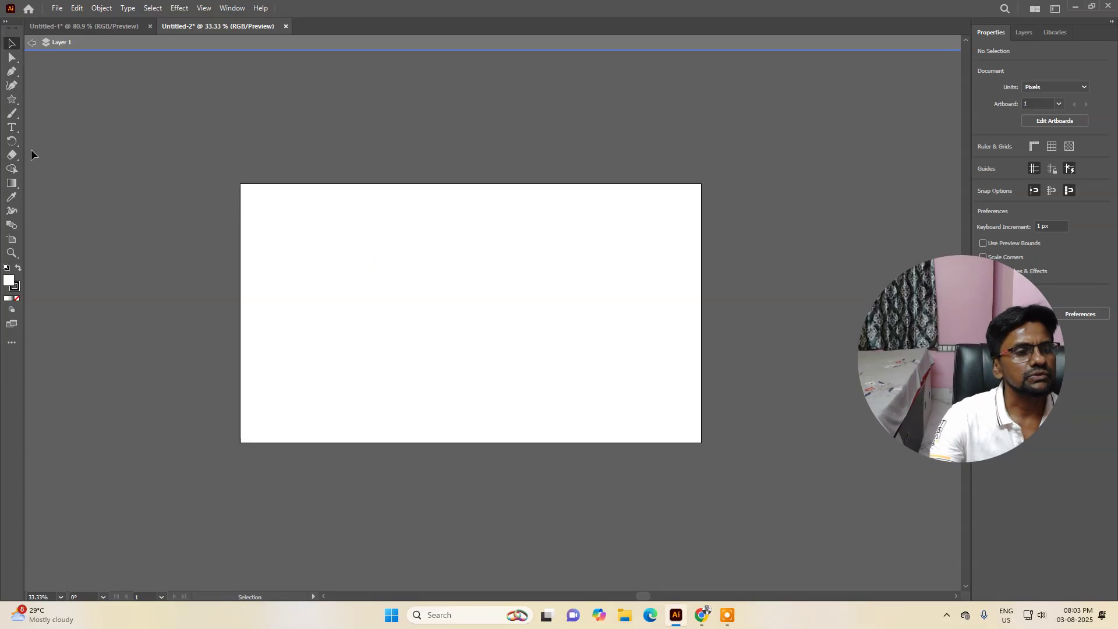
left_click(10, 103)
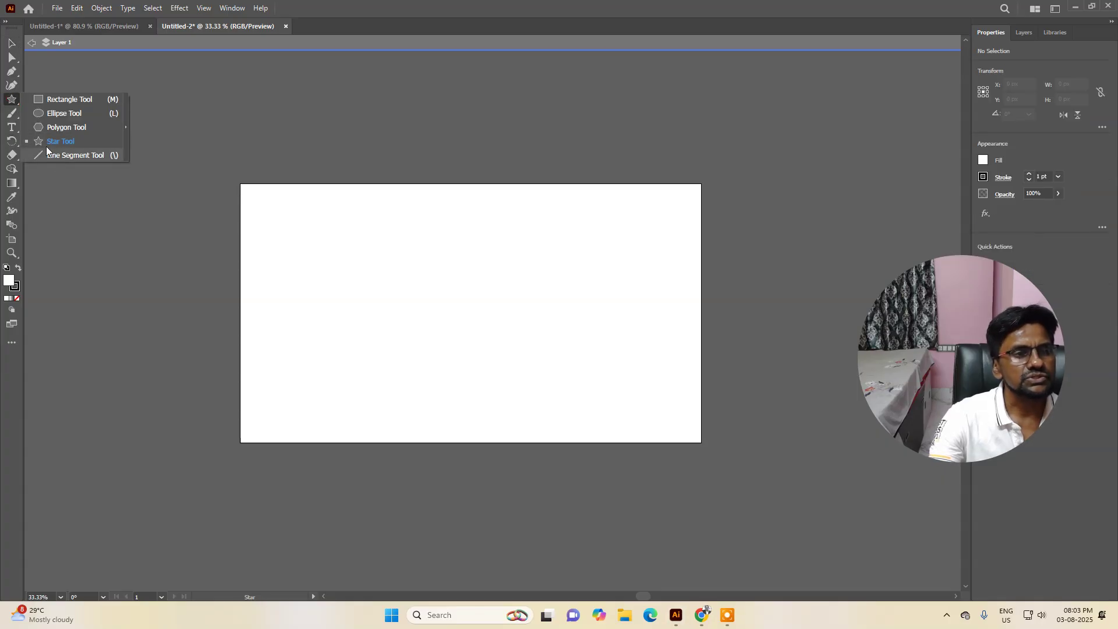
left_click(69, 141)
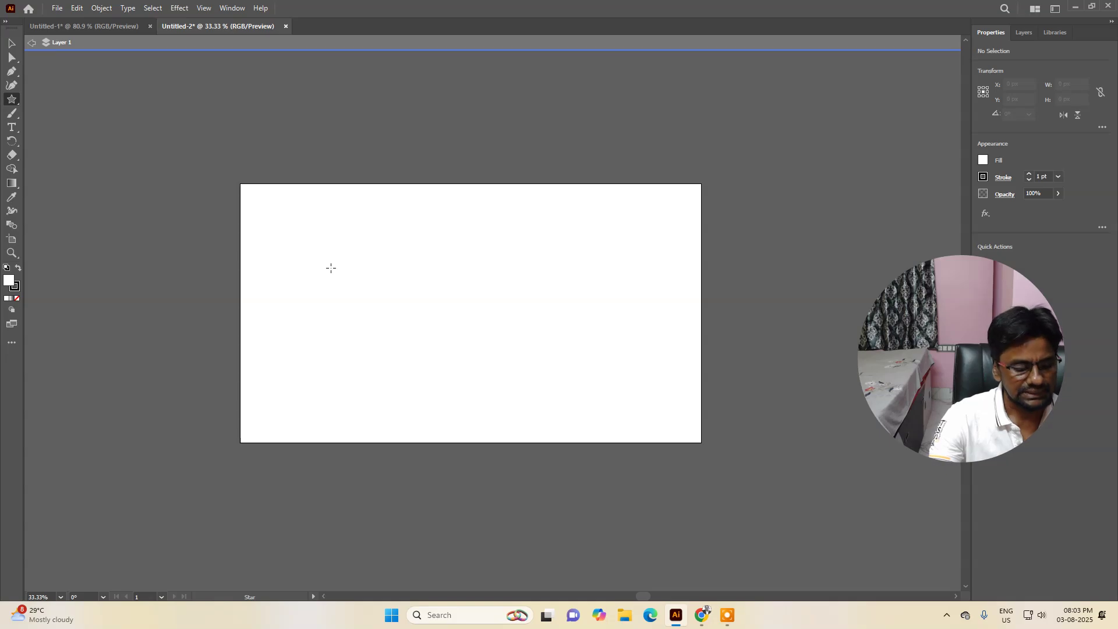
left_click_drag(396, 272, 400, 297)
key("ctrl+z")
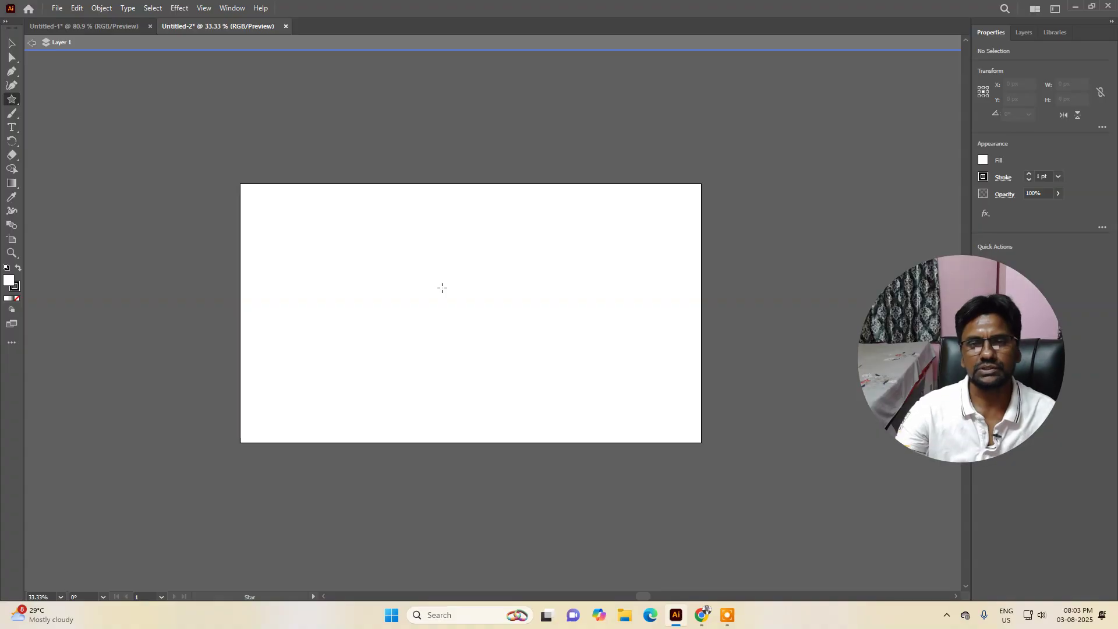
Create a star with 10 points through the Star tool's numeric settings, and delete it
left_click(407, 291)
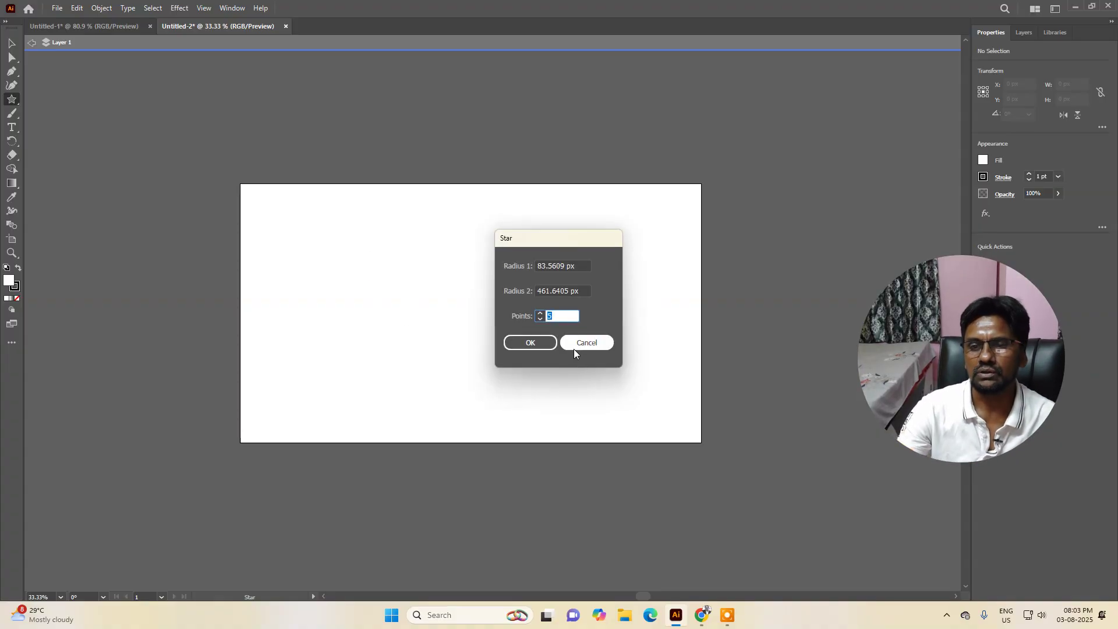
double_click(573, 315)
type("1")
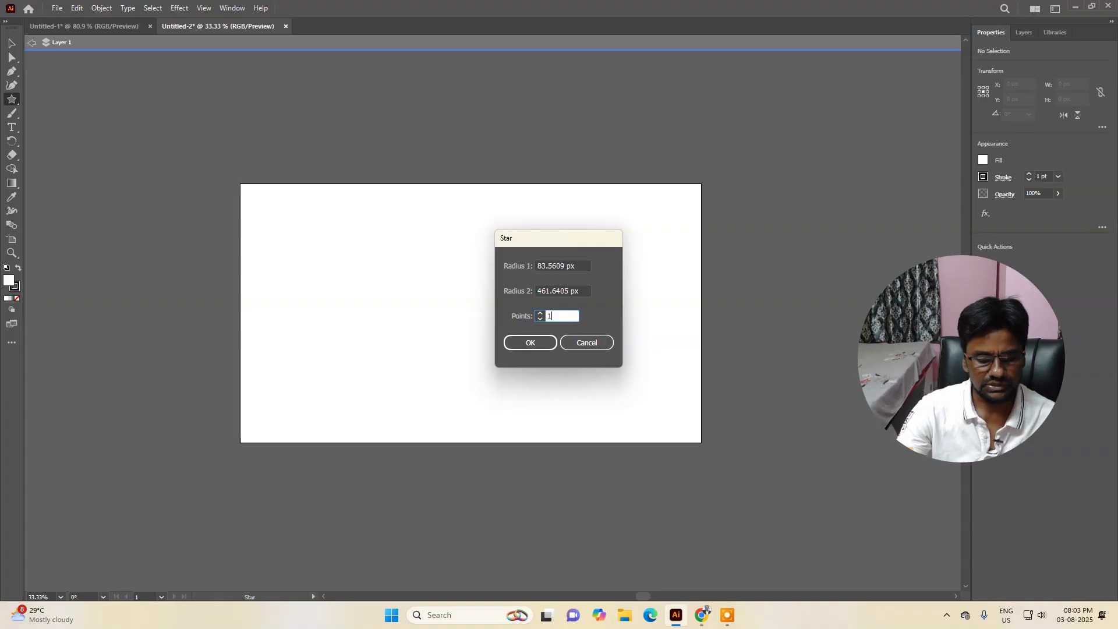
type("0")
left_click(529, 343)
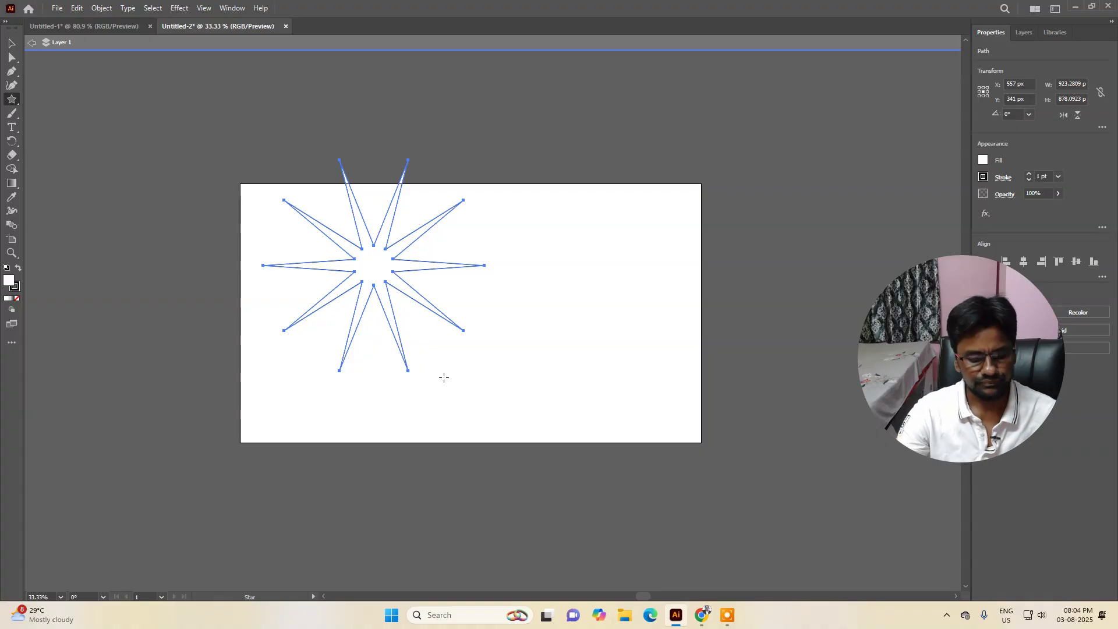
key("ctrl")
key("Delete")
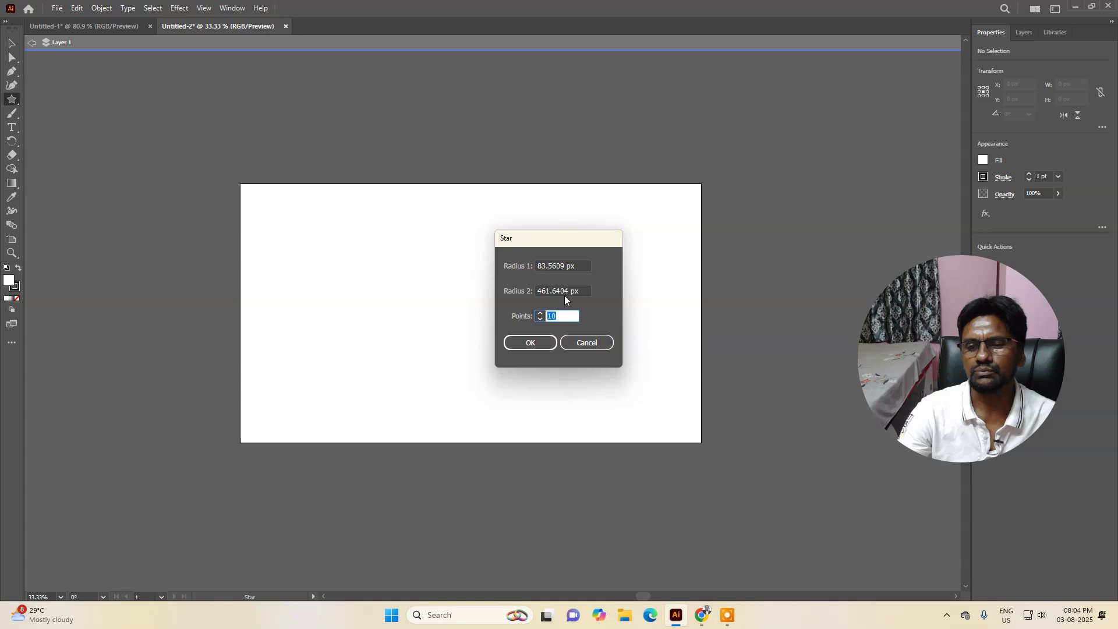
Try a 10-point star with Radius 2 set to 20.6404 px, and delete it
left_click(568, 291)
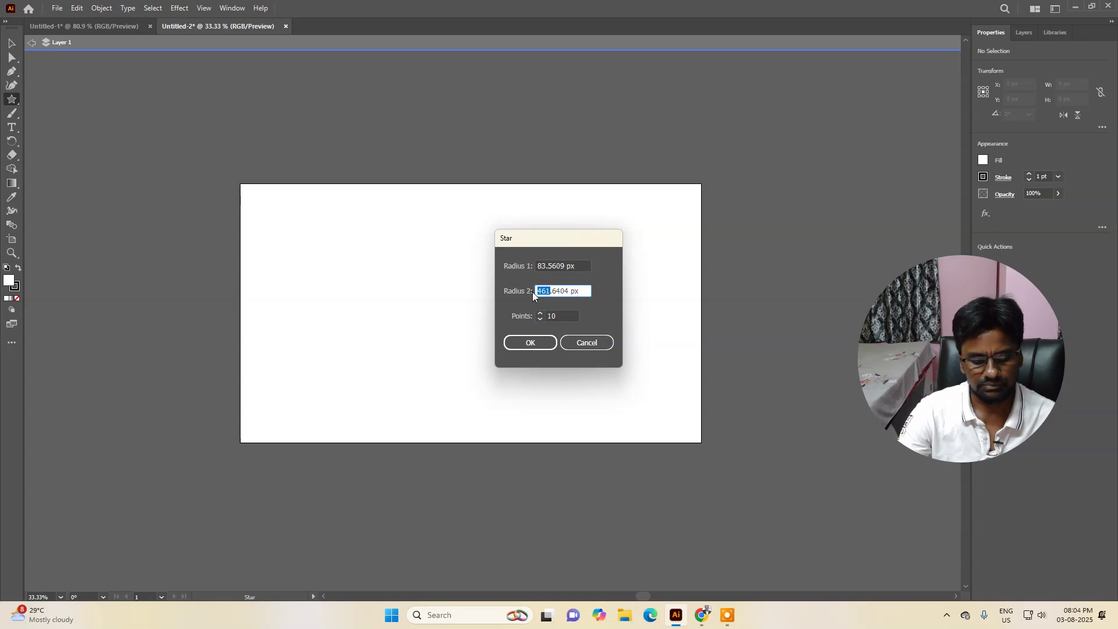
left_click(532, 343)
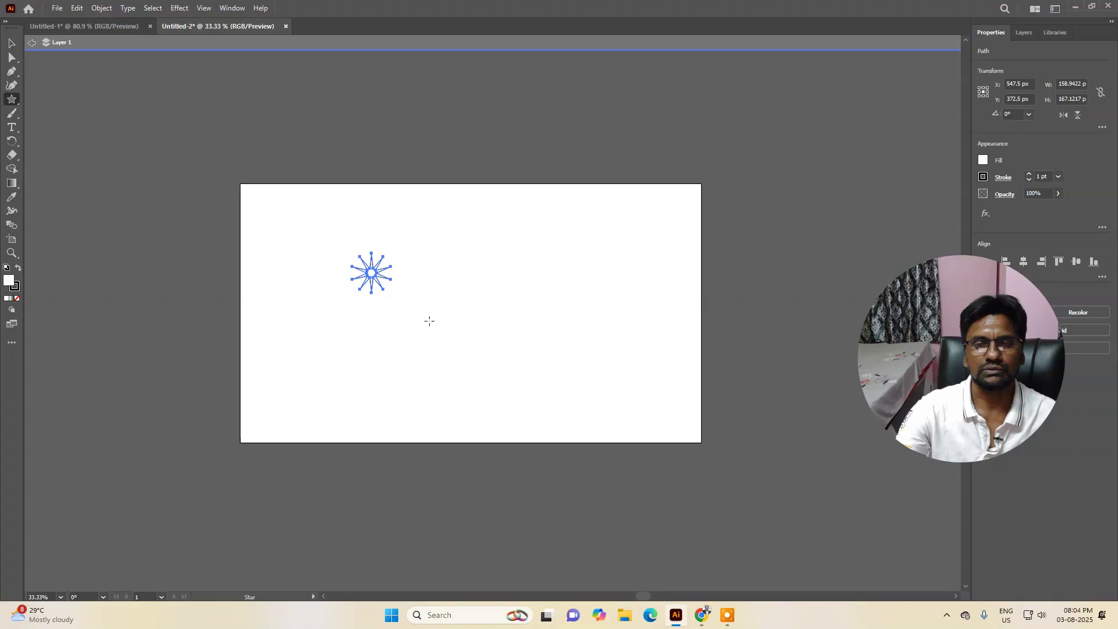
key("Delete")
Create a 10-point star on the artboard with Radius 2 set to 400.6404 px
left_click(378, 283)
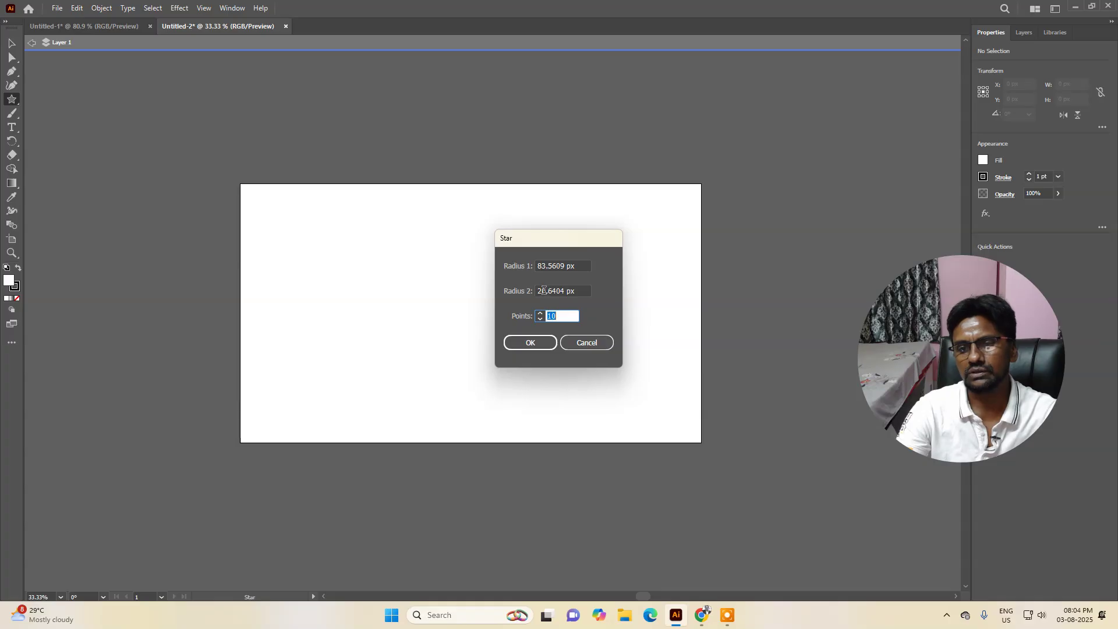
left_click_drag(545, 290, 530, 290)
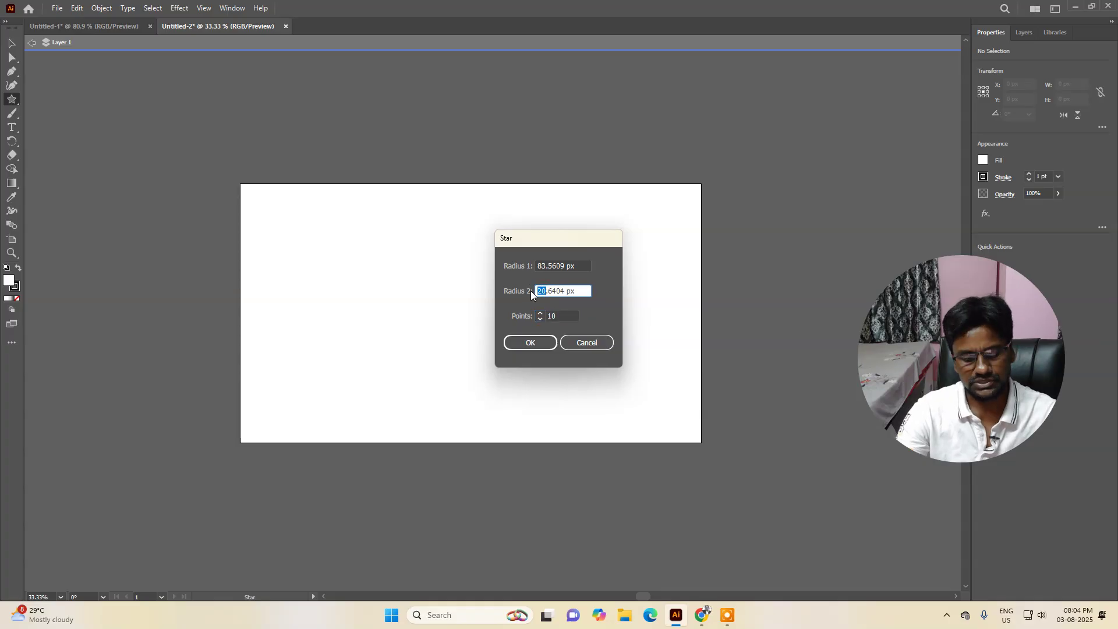
type("400")
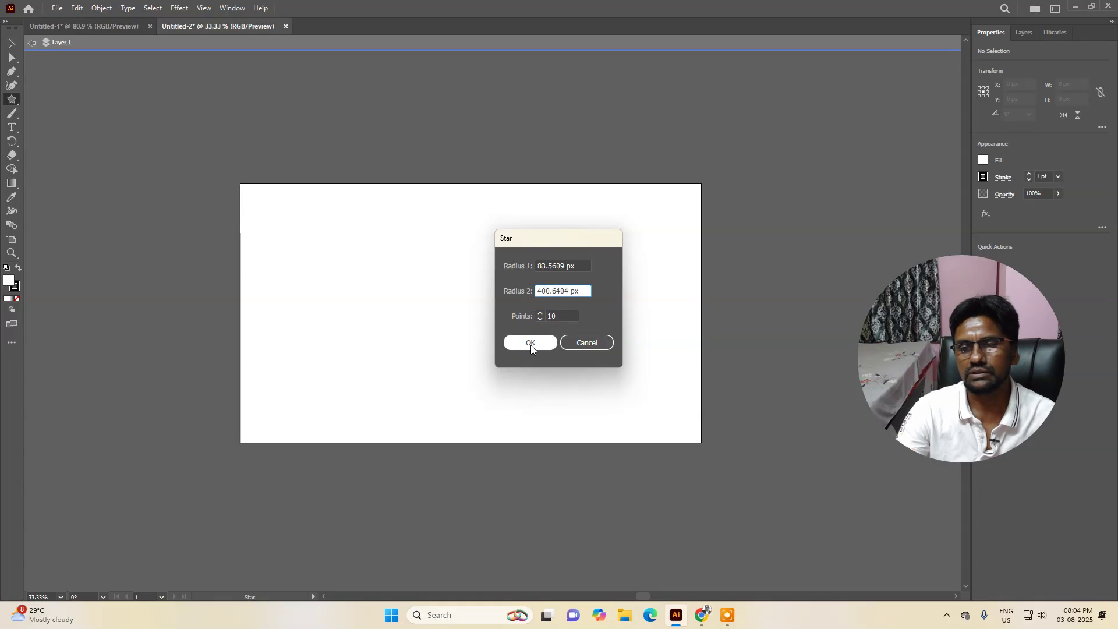
left_click(530, 342)
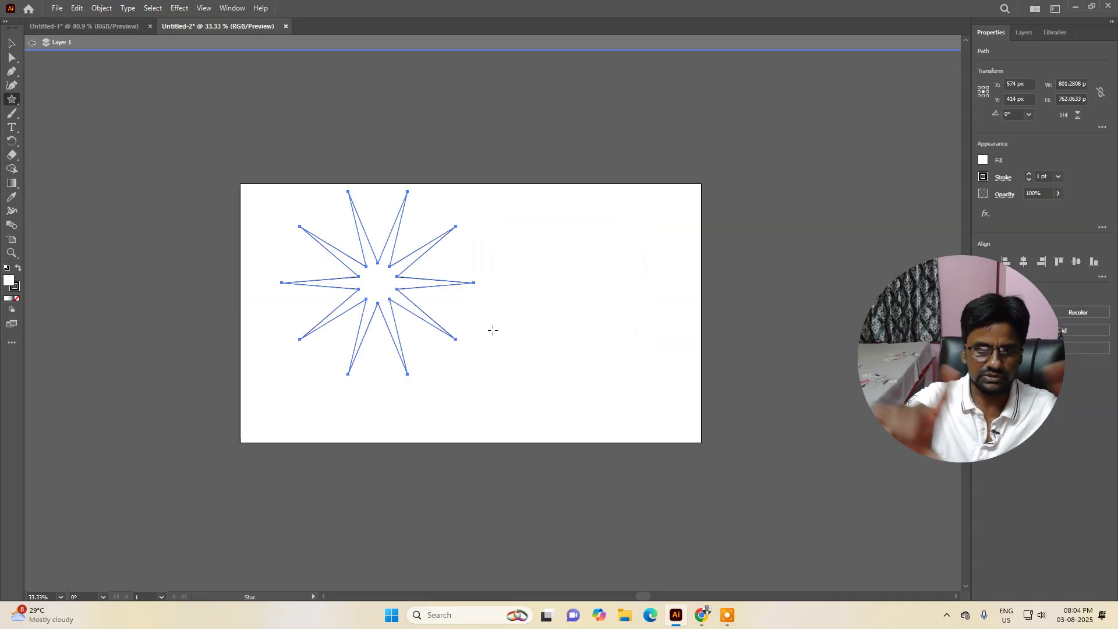
Try a second 10-point star beside the first with Radius 1 set to 20.5609 px, and undo it
left_click(575, 297)
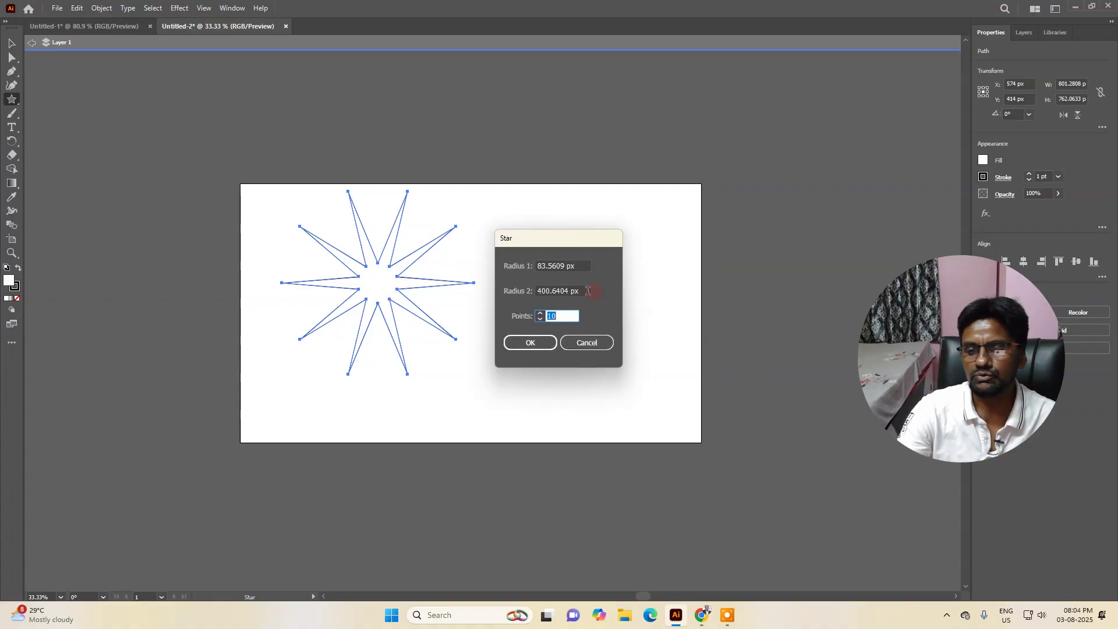
left_click_drag(588, 292, 517, 291)
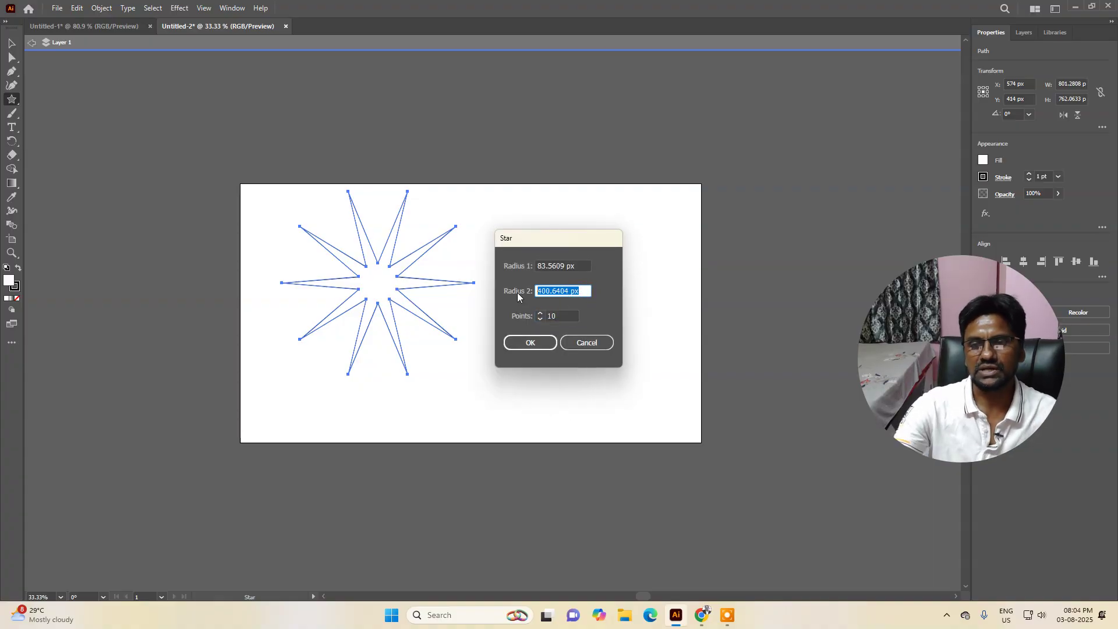
left_click(548, 267)
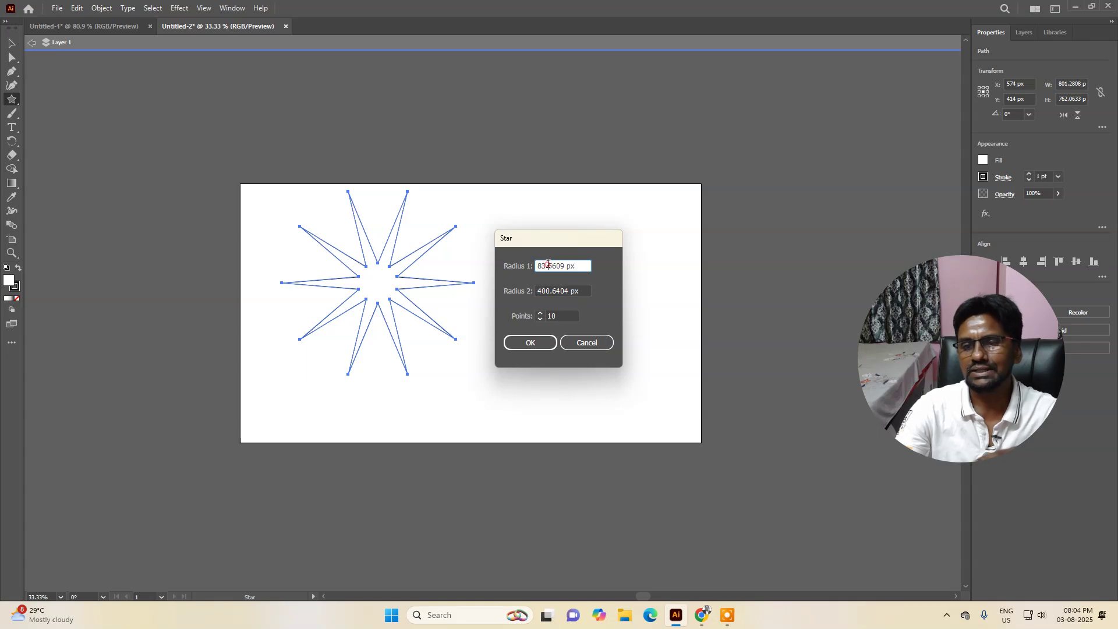
left_click(546, 265)
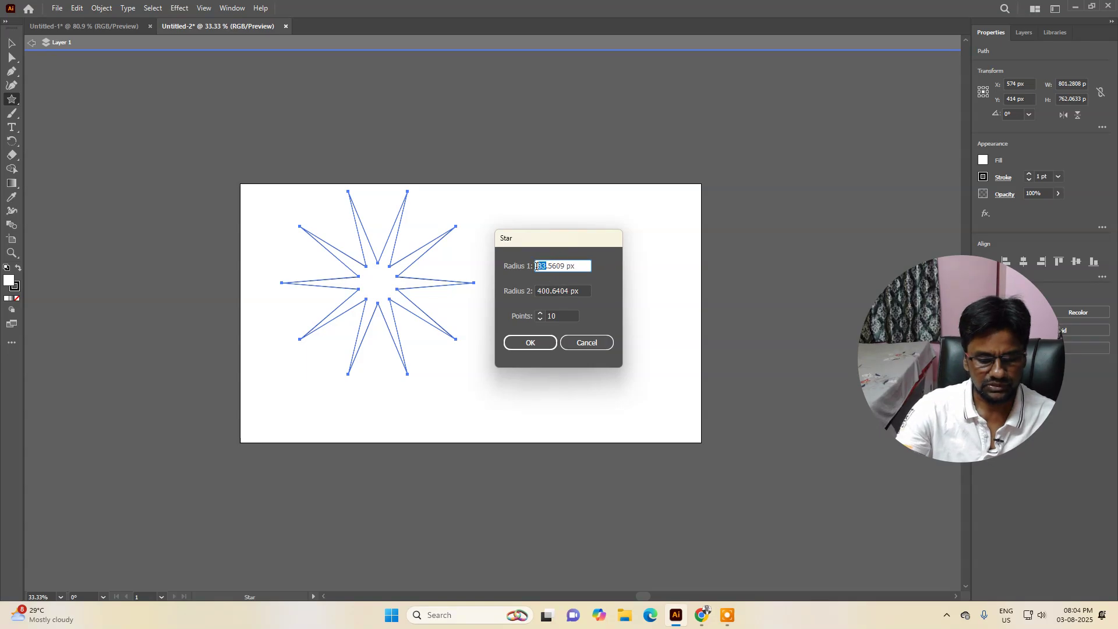
left_click(531, 342)
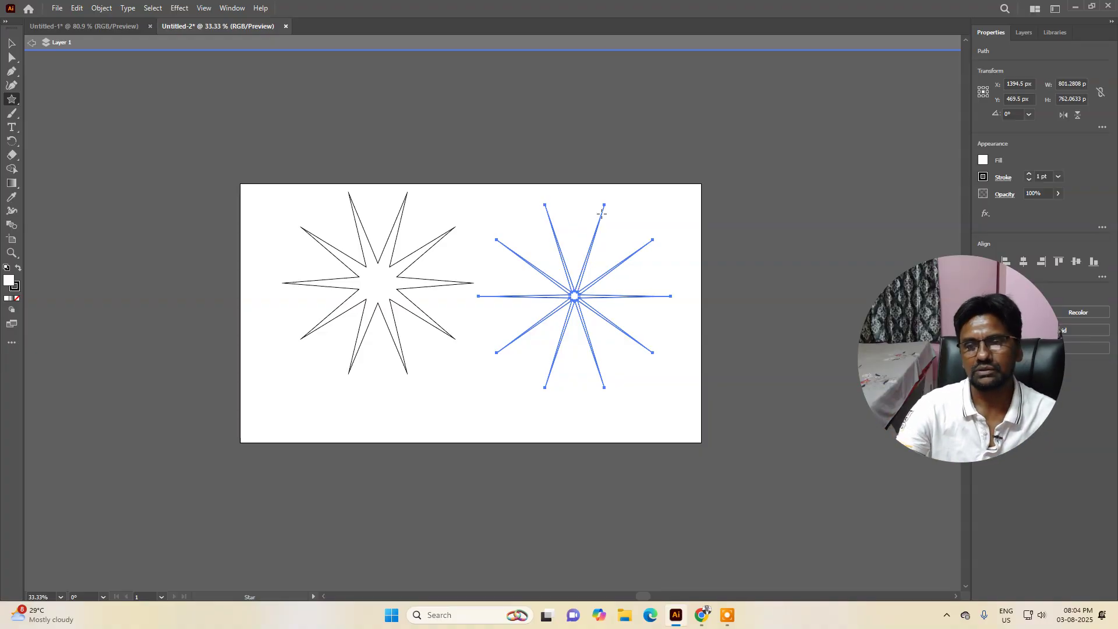
key("ctrl+z")
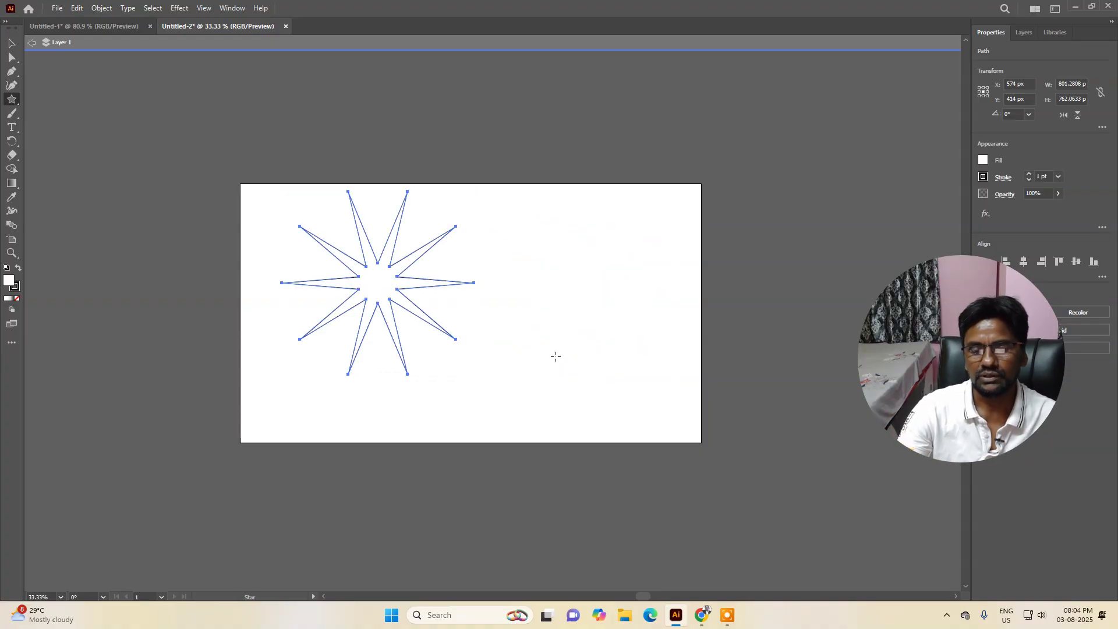
Try a second star with Radius 1 set to 905609 px, and undo it
left_click(556, 355)
left_click_drag(547, 265, 485, 263)
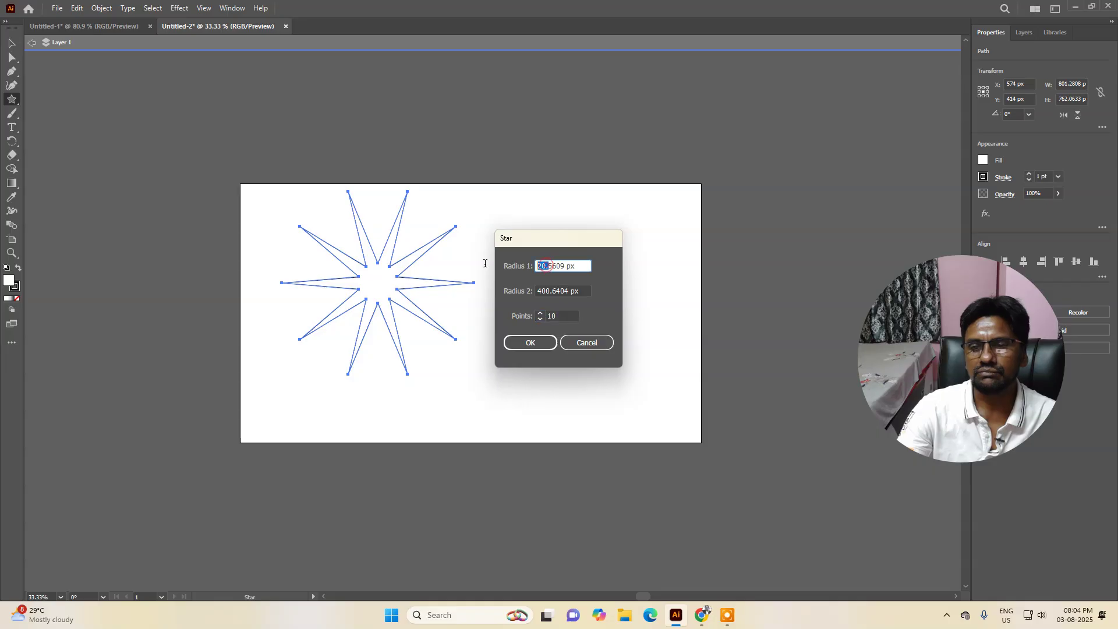
type("90")
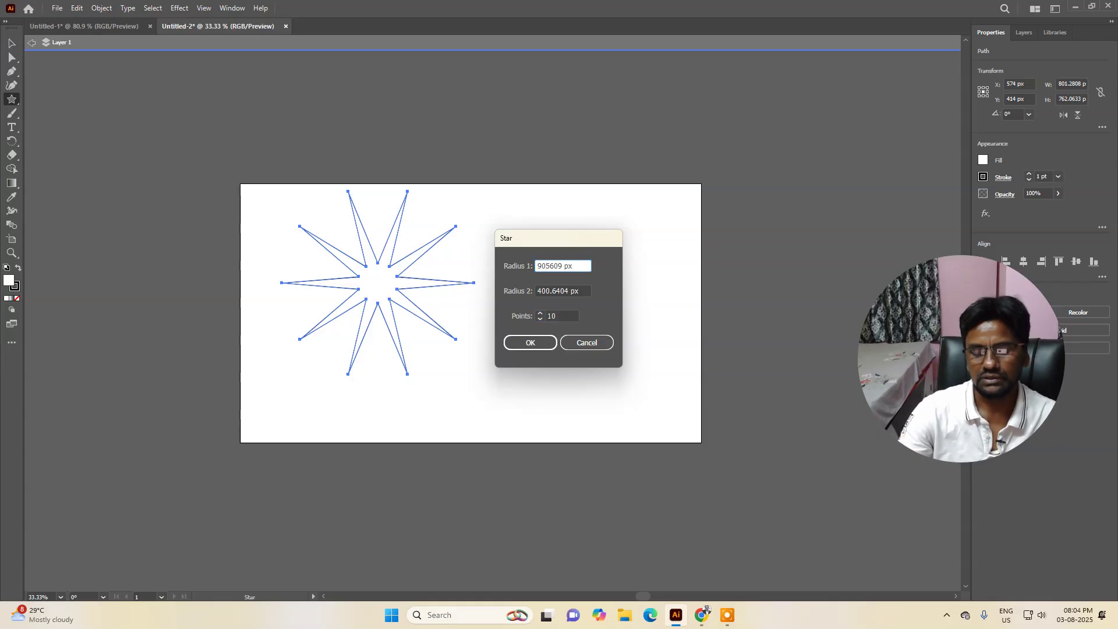
left_click(537, 338)
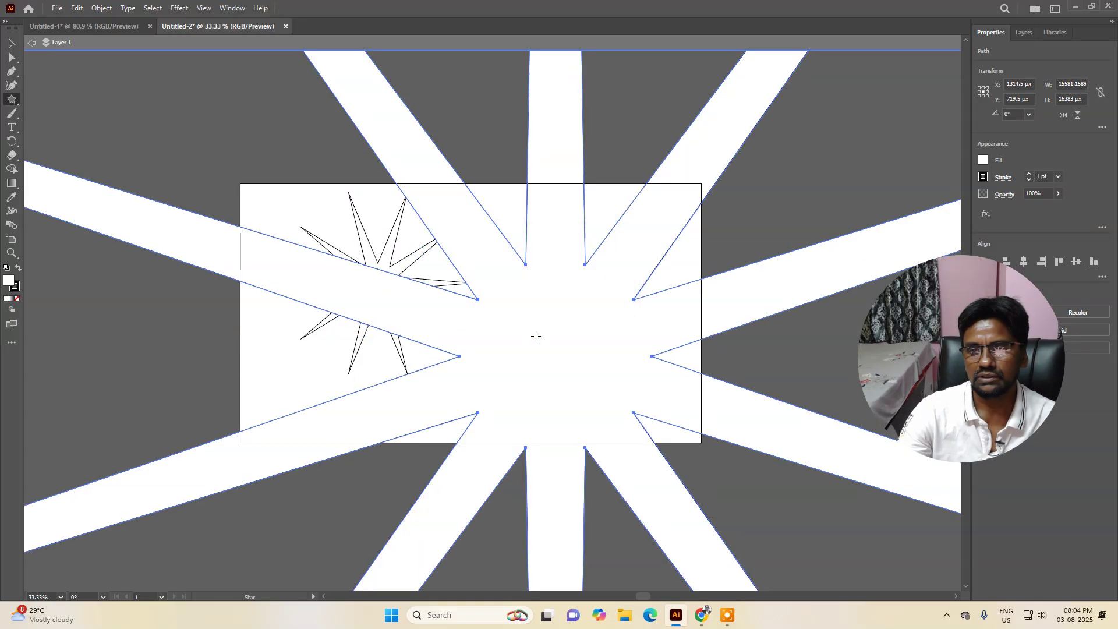
key("ctrl+z")
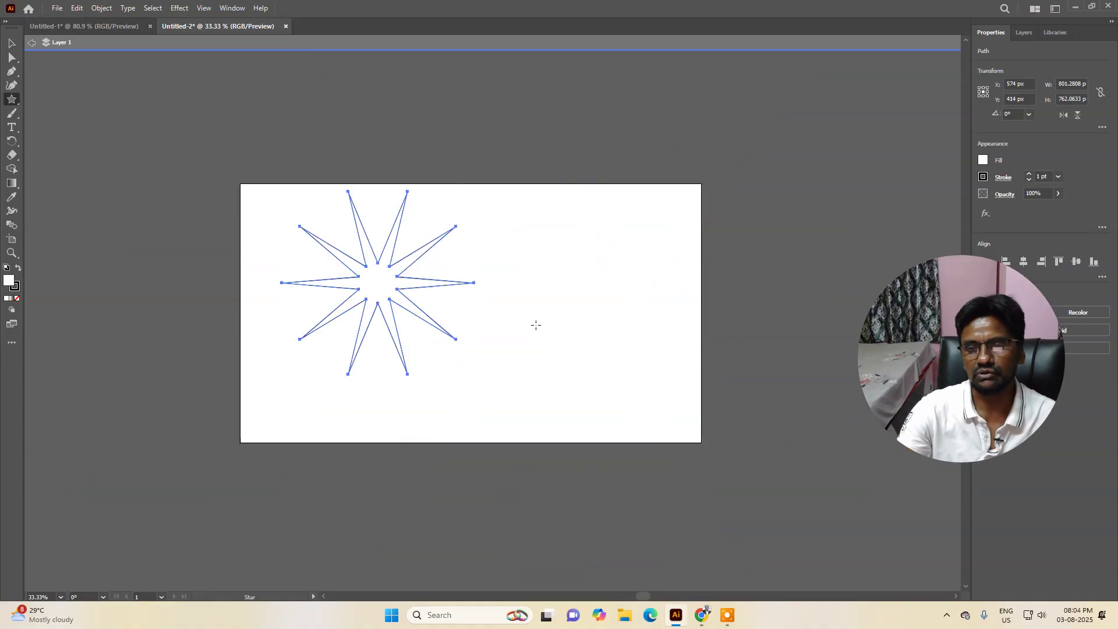
Try a second star with Radius 1 set to 90.5 px, and undo it
left_click(534, 315)
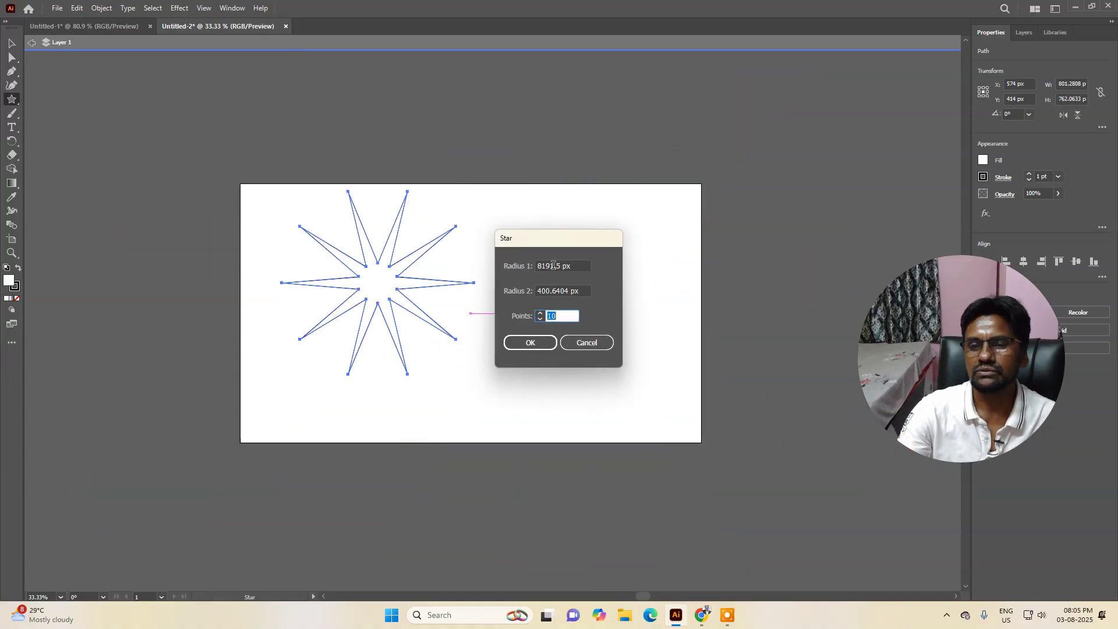
left_click_drag(553, 265, 448, 261)
type("81")
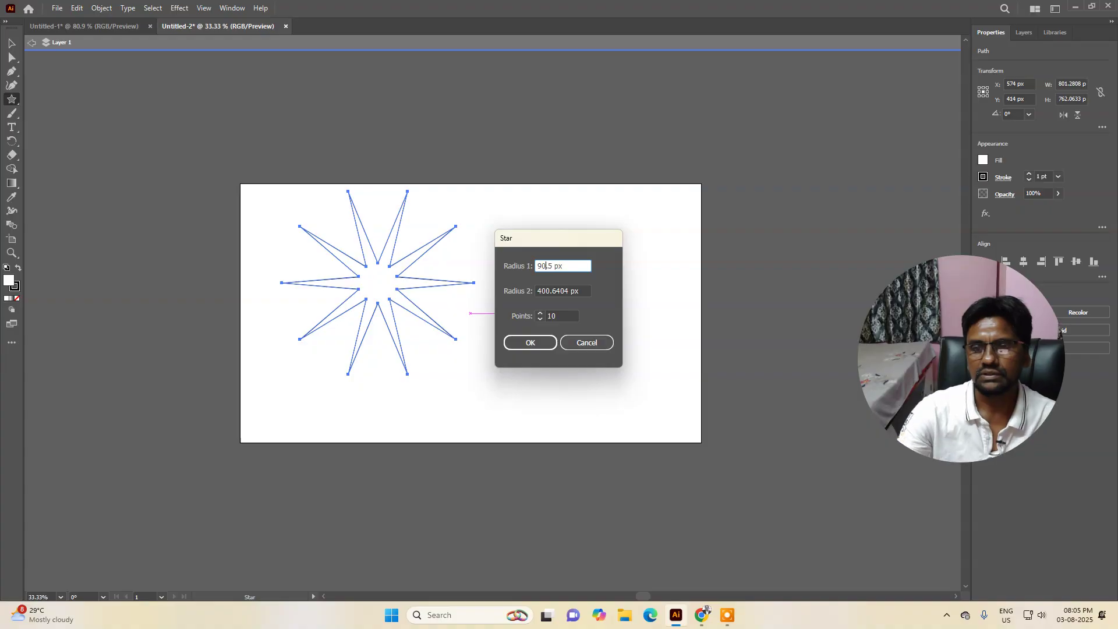
left_click(521, 342)
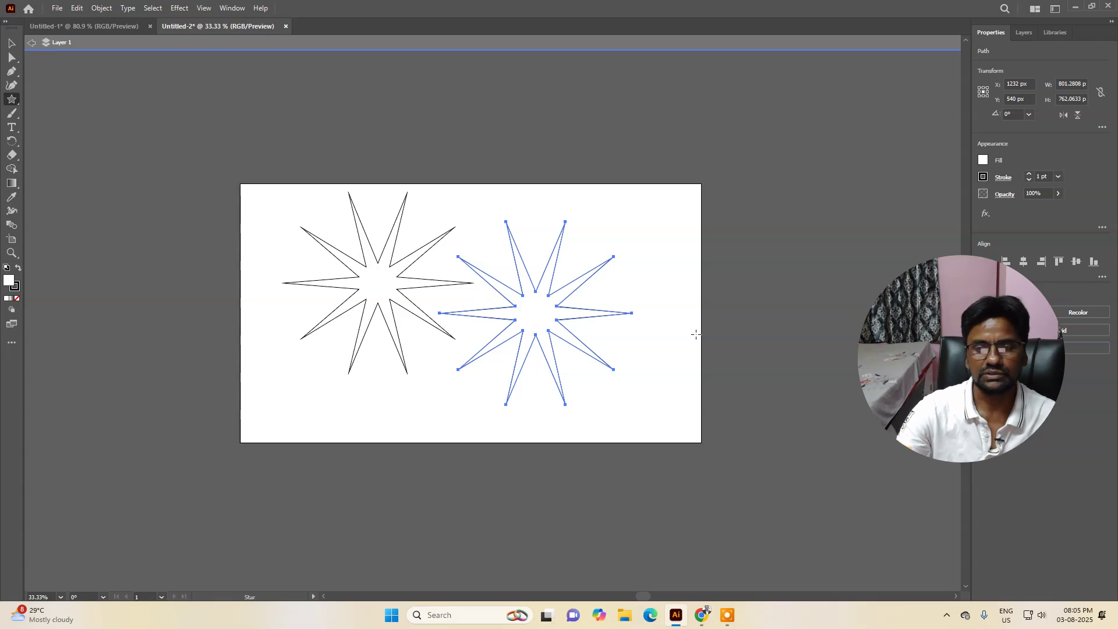
key("ctrl+z")
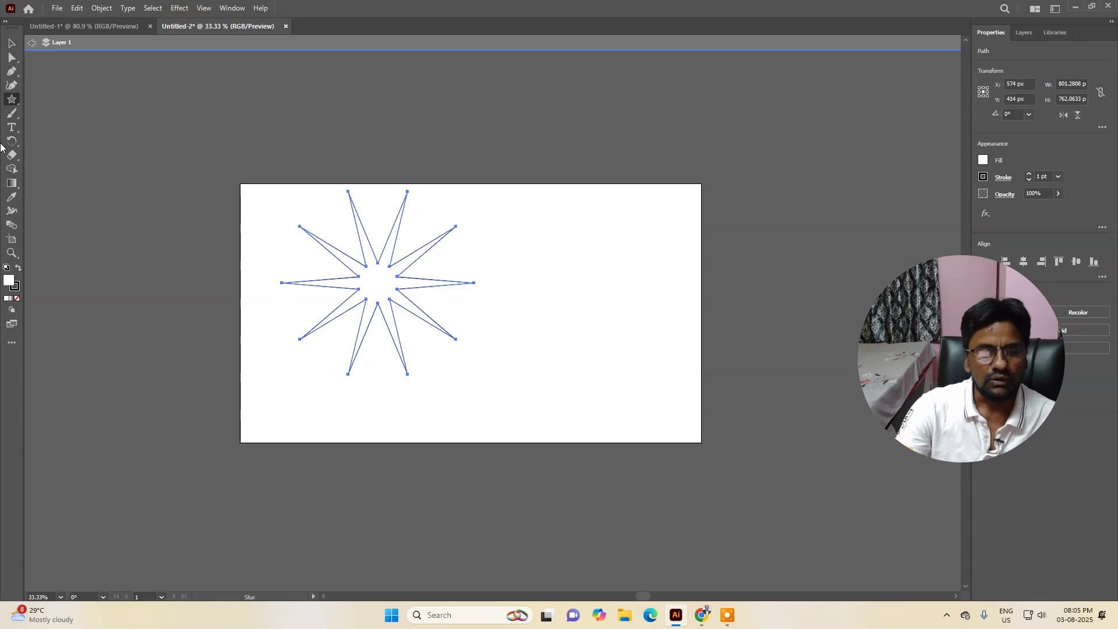
Move the remaining star across the artboard with the Selection tool and remove it
left_click(12, 43)
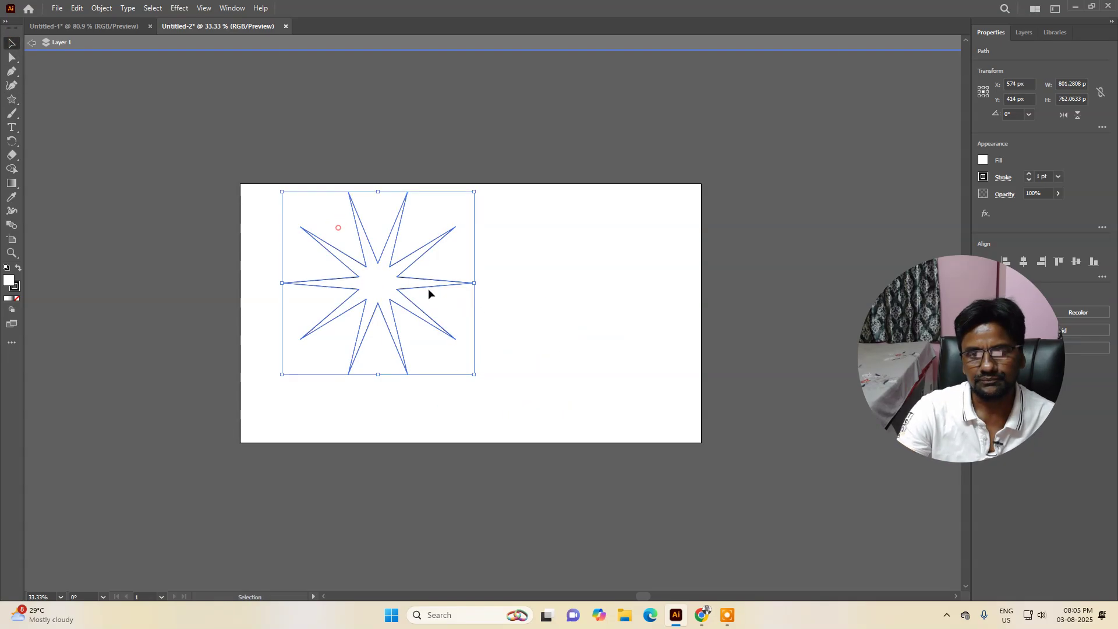
key("ctrl+z")
left_click_drag(367, 237, 541, 303)
left_click_drag(319, 279, 496, 342)
left_click_drag(600, 228, 509, 387)
key("ctrl+shift+a")
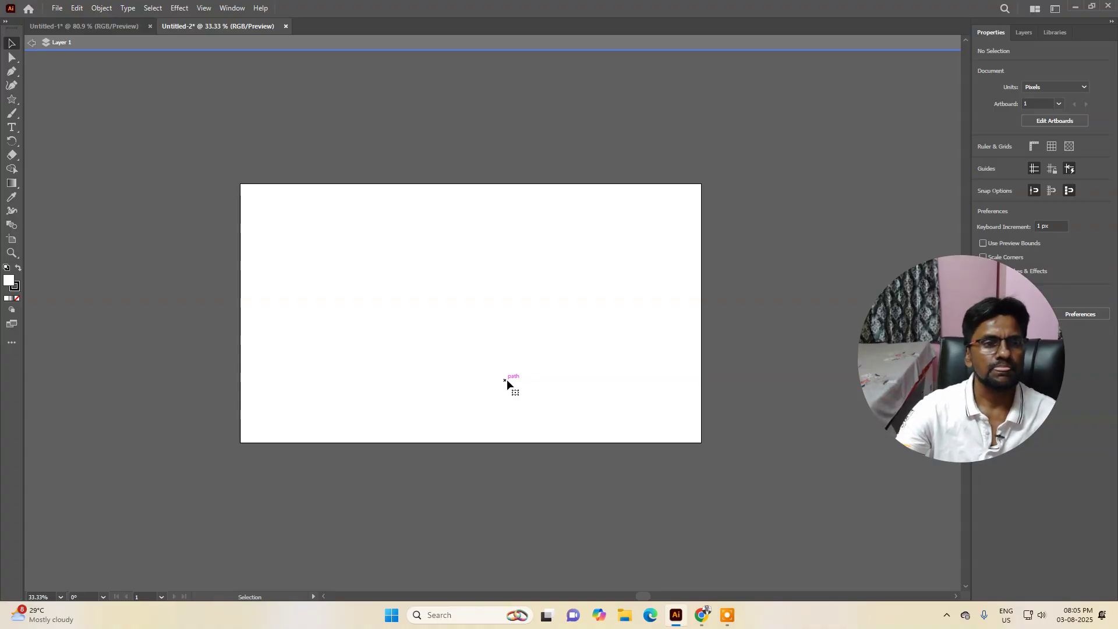
Draw a 10-point star with needle-thin rays meeting at its centre, about 768 by 739 px, using the Star tool
left_click(12, 99)
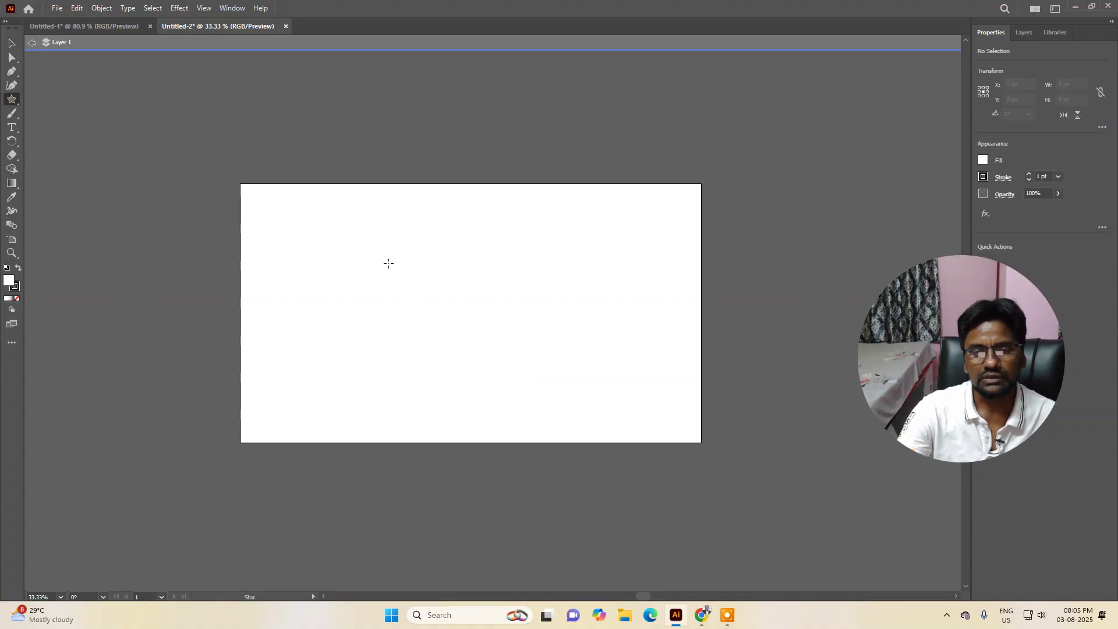
left_click_drag(388, 264, 431, 292)
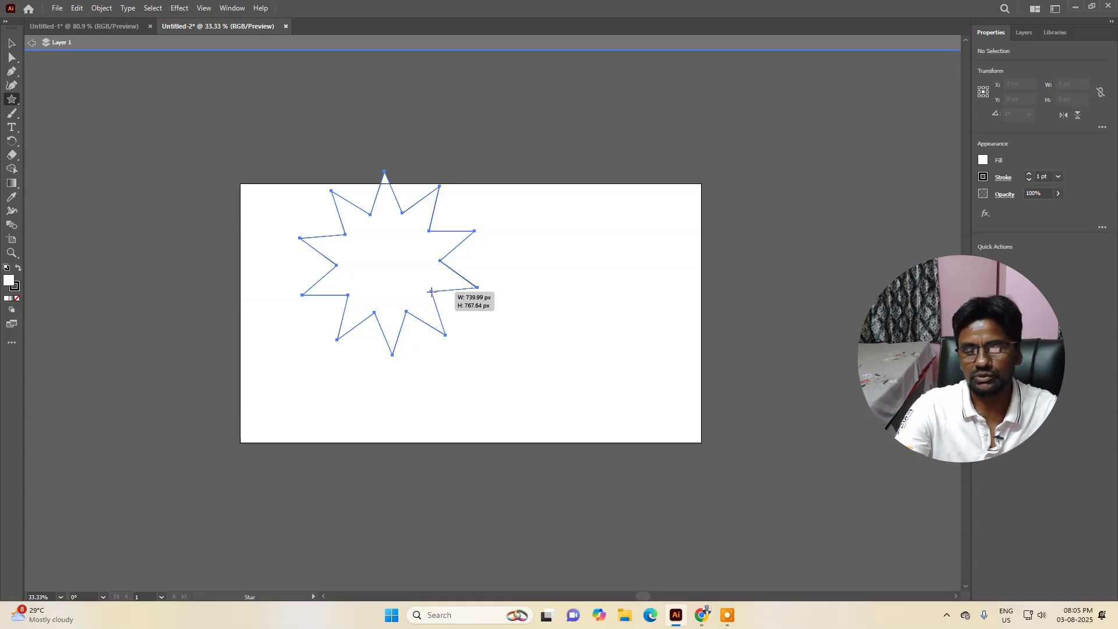
left_click_drag(431, 292, 374, 249)
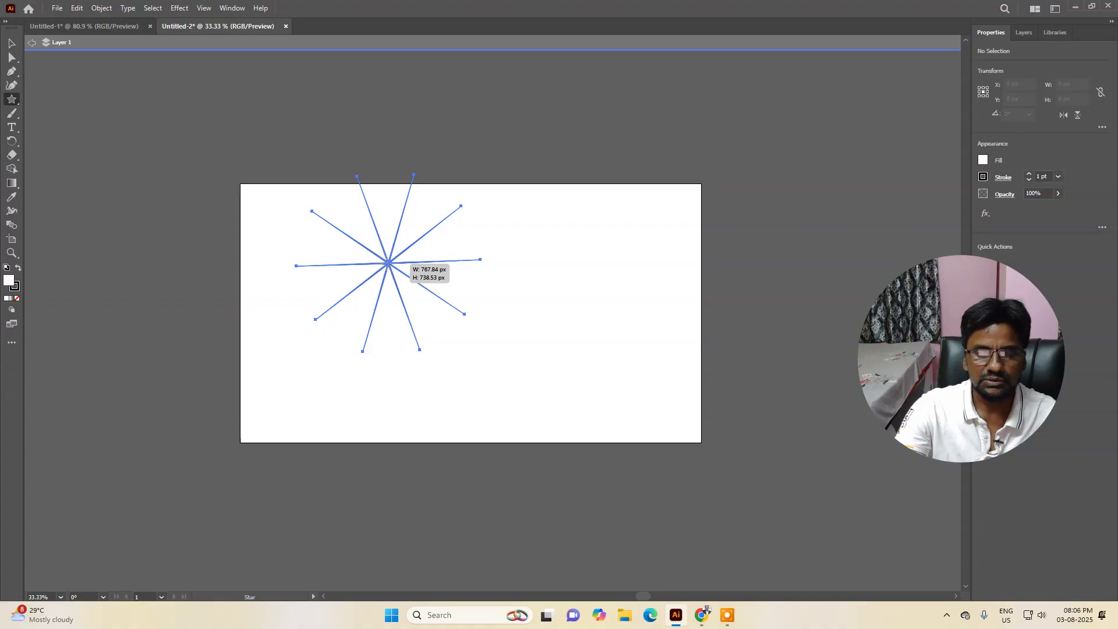
left_click_drag(389, 264, 388, 264)
Move the thin-rayed star to the middle of the artboard and deselect it
left_click(11, 43)
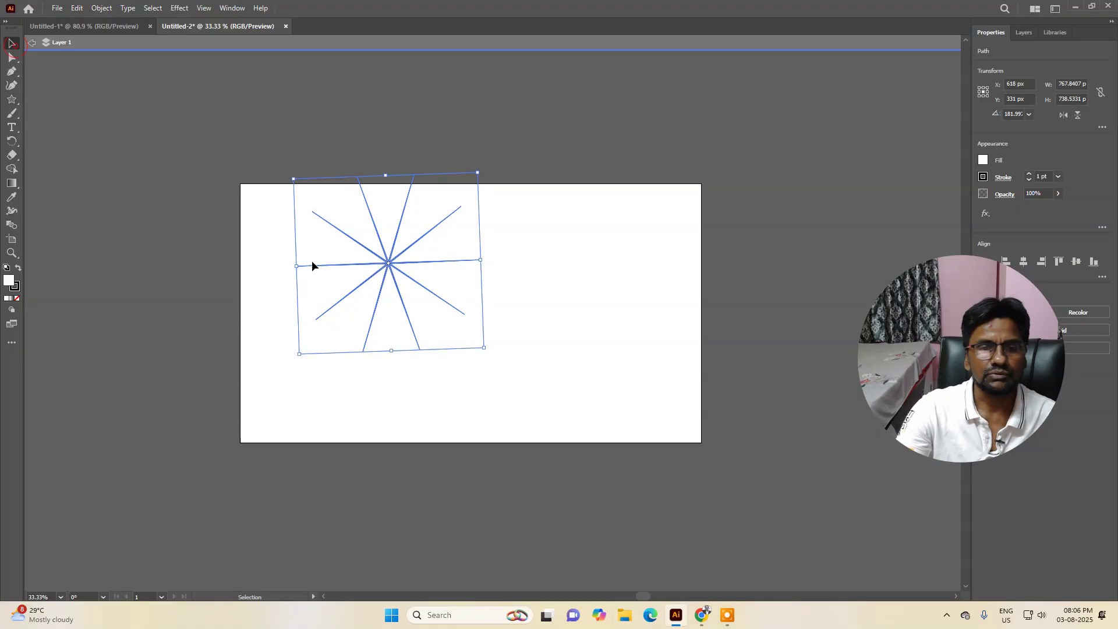
left_click_drag(406, 276, 477, 332)
left_click(577, 298)
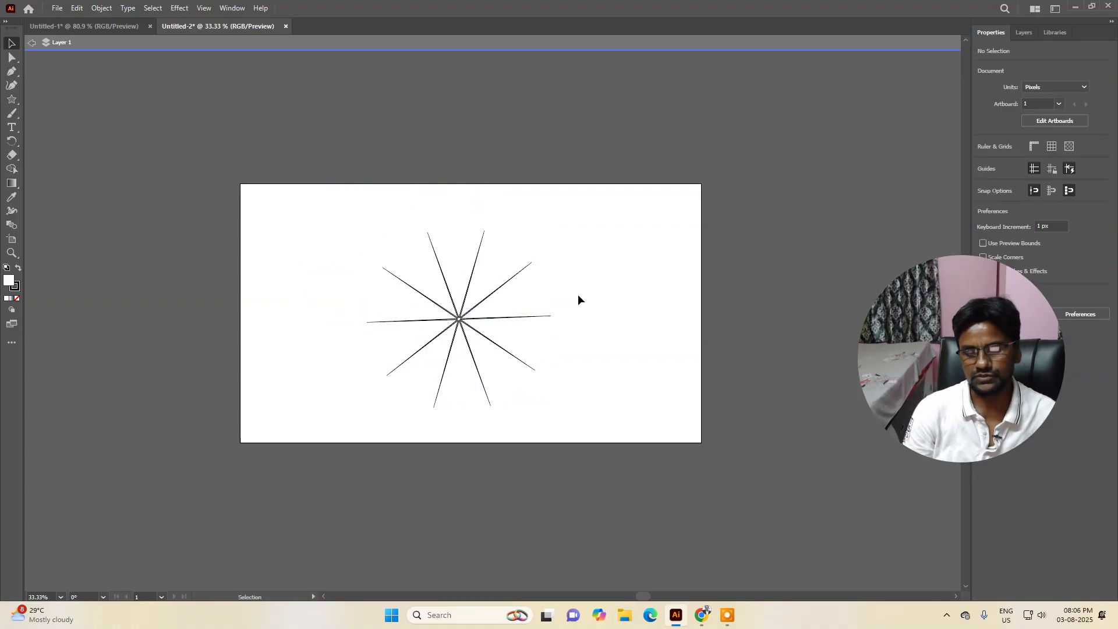
Undo the move and the drawing of the thin-rayed star
key("ctrl+z")
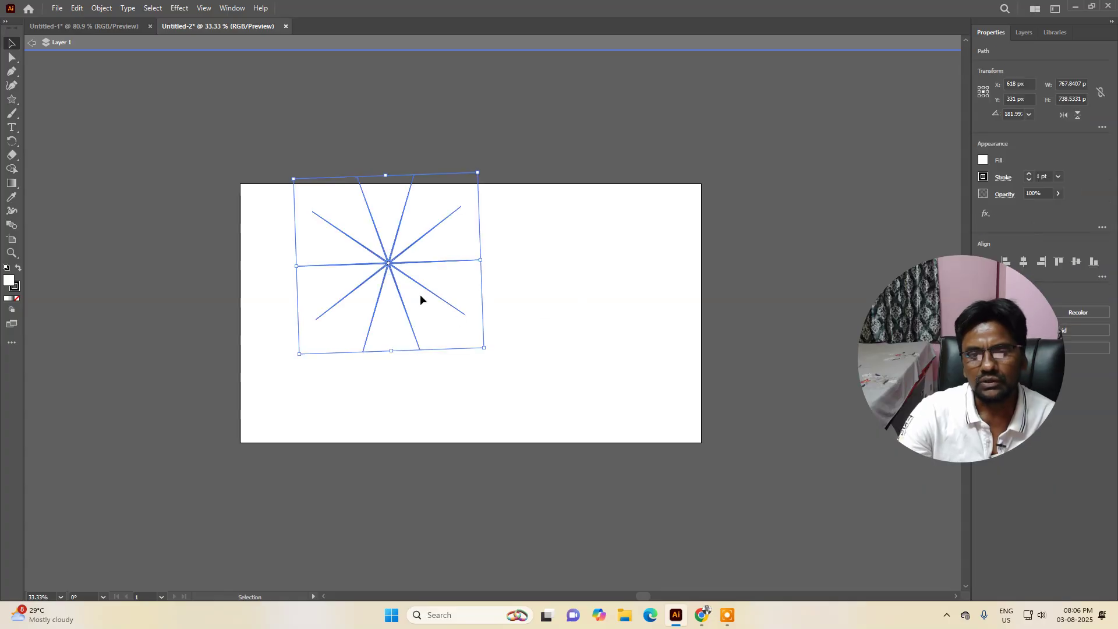
key("ctrl+z")
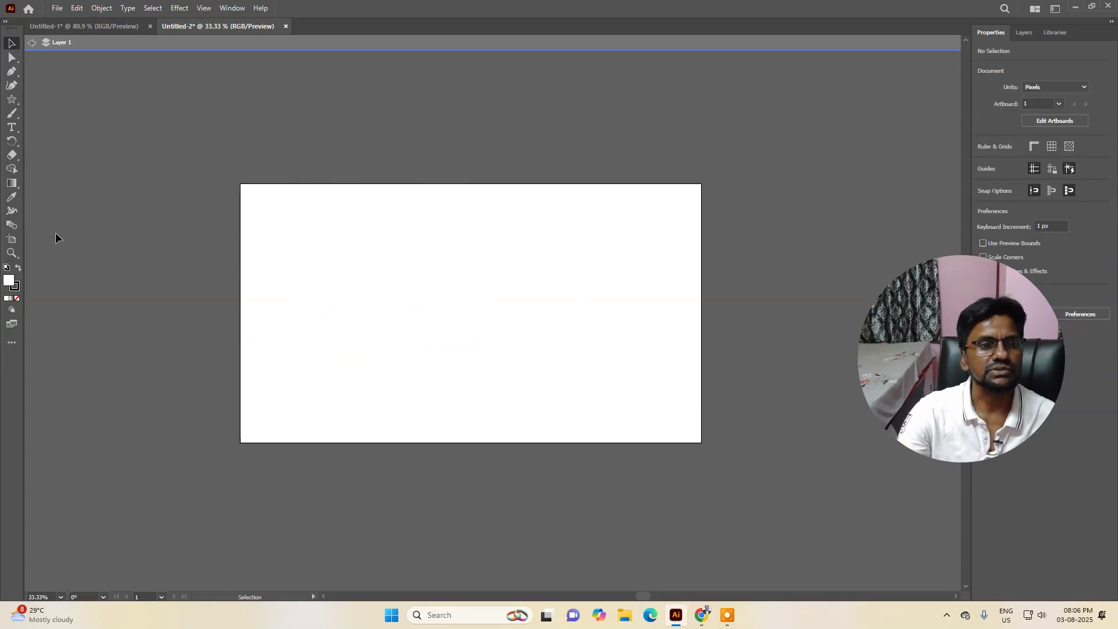
Draw a star about 469 px across in the artboard's upper-left area with the Star tool, raising its number of points while drawing
left_click(10, 103)
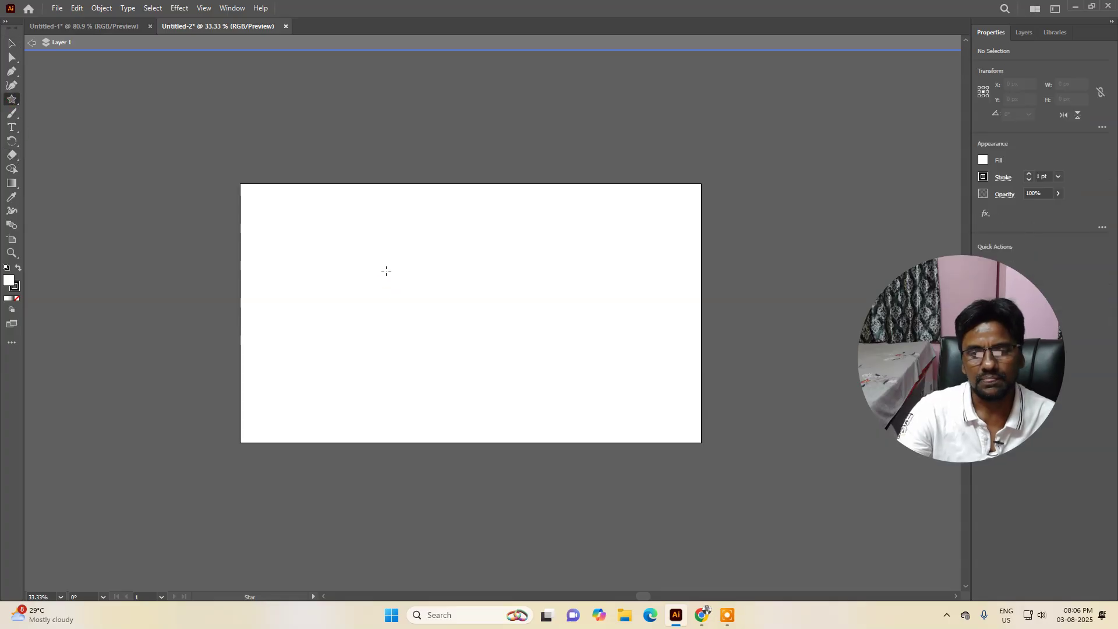
left_click_drag(384, 263, 368, 253)
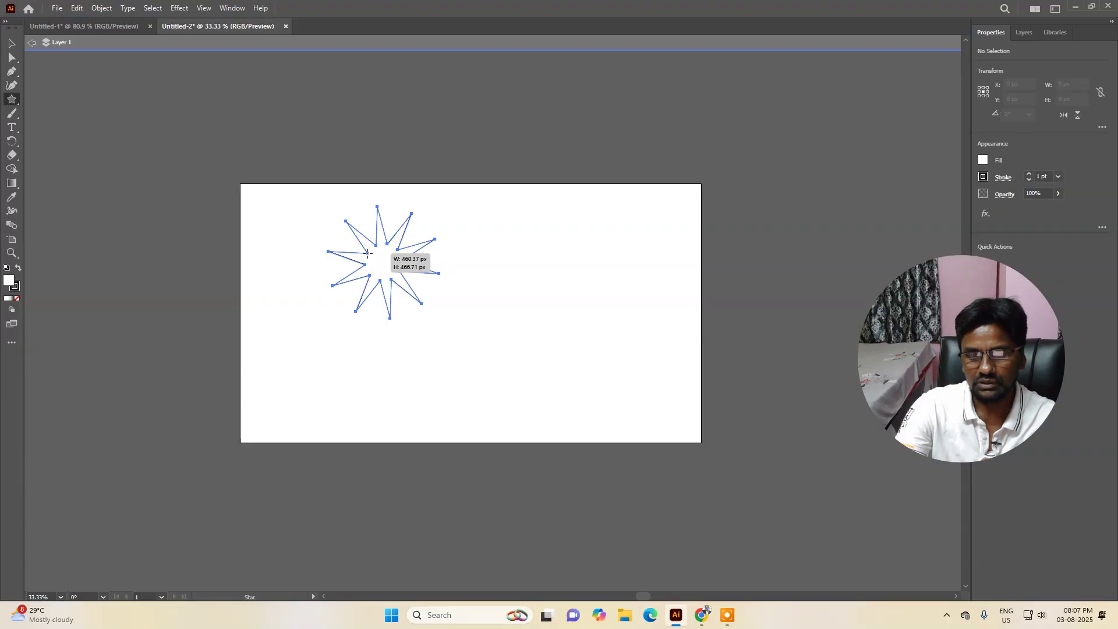
key("Up")
key("Up")
key("Up")
key("Up")
key("Up")
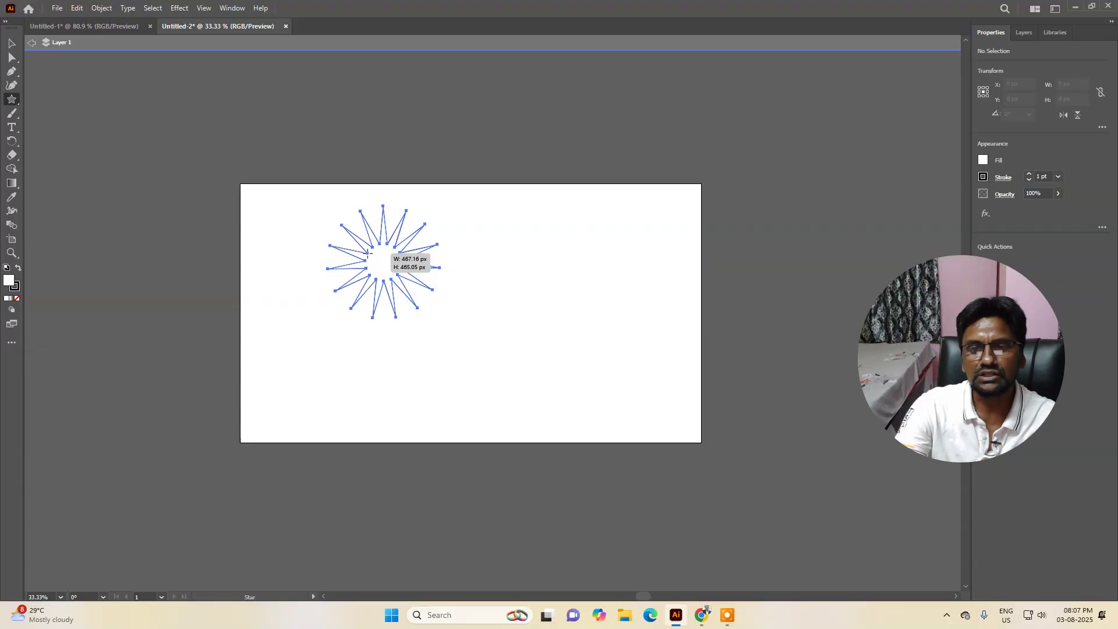
key("Up")
key("Up")
key("Up")
key("Up")
key("Up")
key("Up")
key("Up")
key("Up")
key("Up")
key("Up")
key("Up")
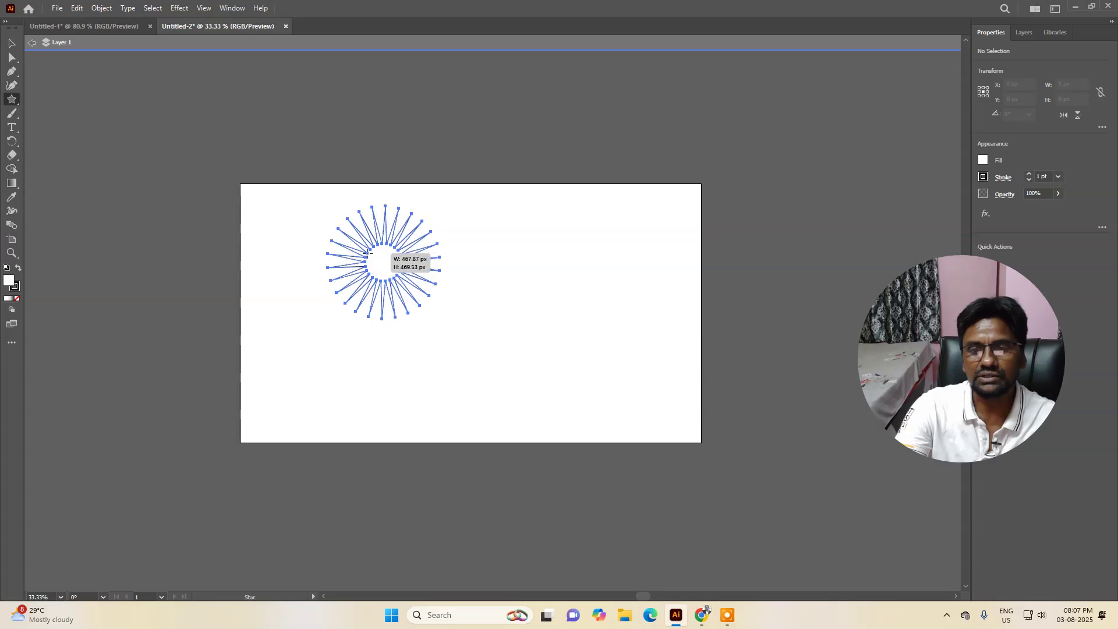
key("Up")
key("Up")
key("Up")
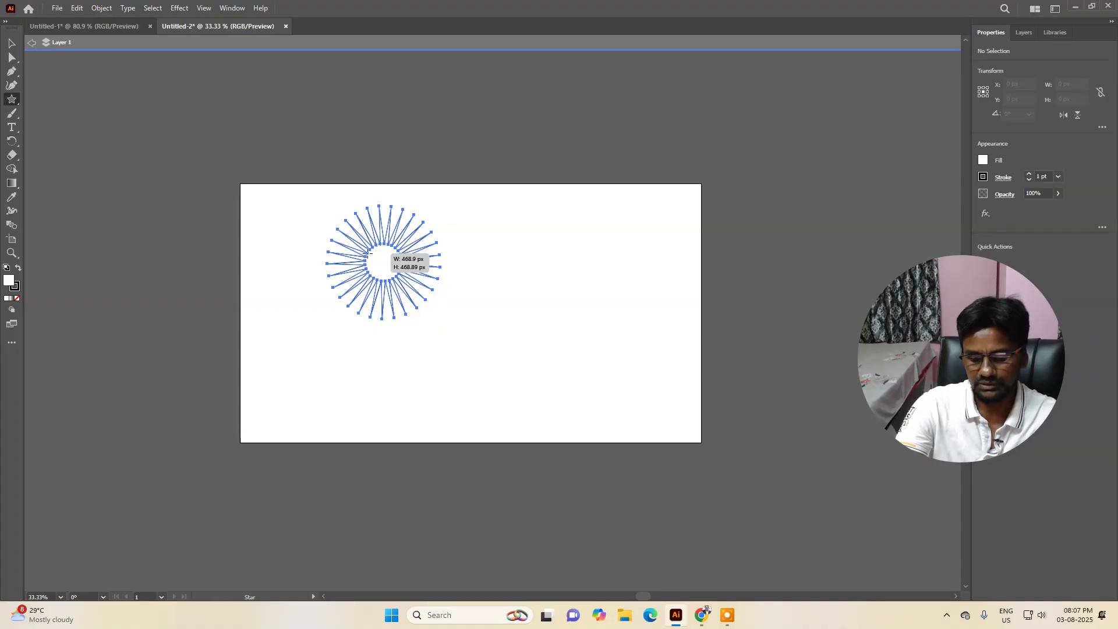
Reduce the star being drawn to three points
key("Down")
key("Down")
key("Down")
key("Down")
key("Down")
key("Down")
key("Down")
key("Down")
key("Down")
key("Down")
key("Down")
key("Down")
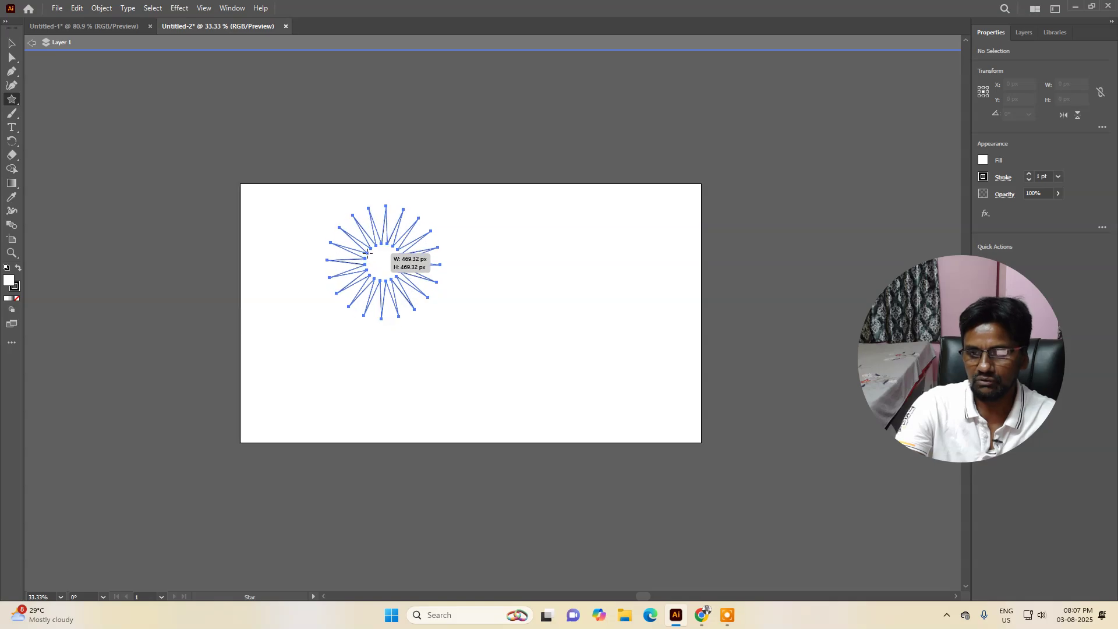
key("Down")
key("Down")
key("Down")
key("Down")
key("Down")
key("Down")
key("Down")
key("Down")
key("Down")
key("Down")
key("Down")
key("Down")
key("Down")
key("Down")
key("Down")
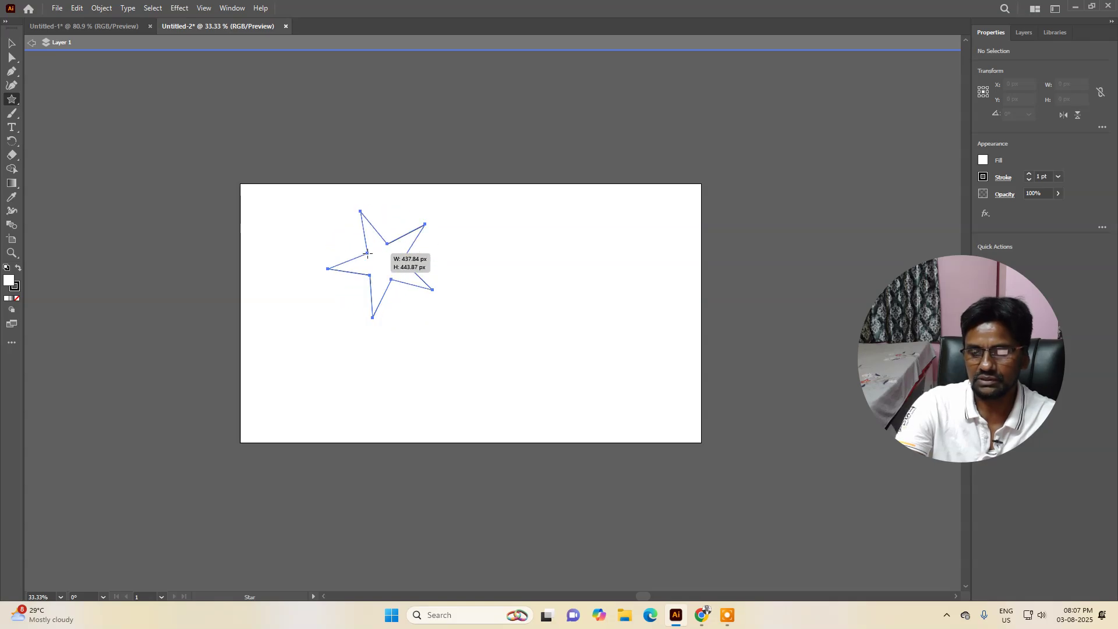
key("Down")
key("Down")
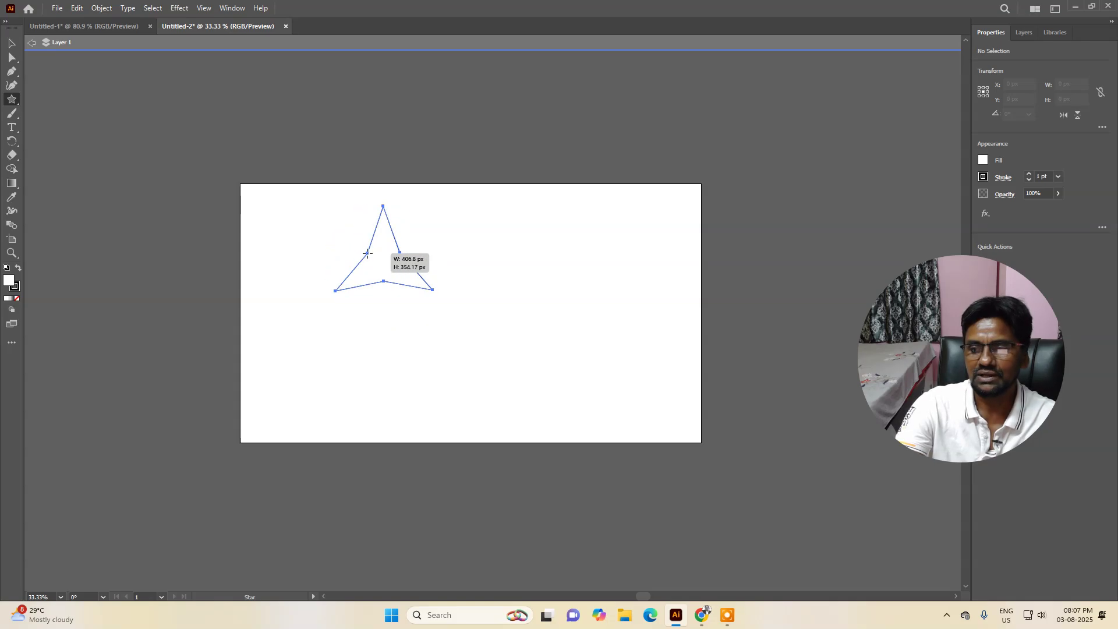
Raise the star being drawn to 46 points and finish it at about 619 by 620 px
key("Up")
key("Up")
key("Up")
key("Up")
key("Up")
key("Up")
key("Up")
key("Up")
key("Up")
key("Up")
key("Up")
key("Up")
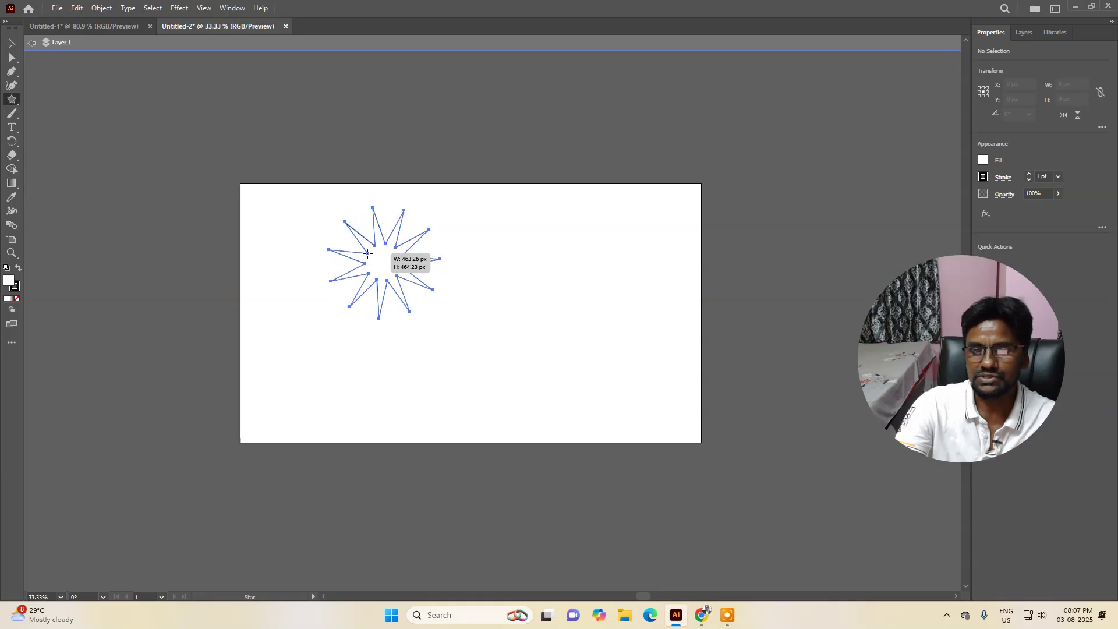
key("Up")
key("Up")
key("Up")
key("Up")
key("Up")
key("Up")
key("Up")
key("Up")
key("Up")
key("Up")
key("Up")
key("Up")
key("Up")
key("Up")
key("Up")
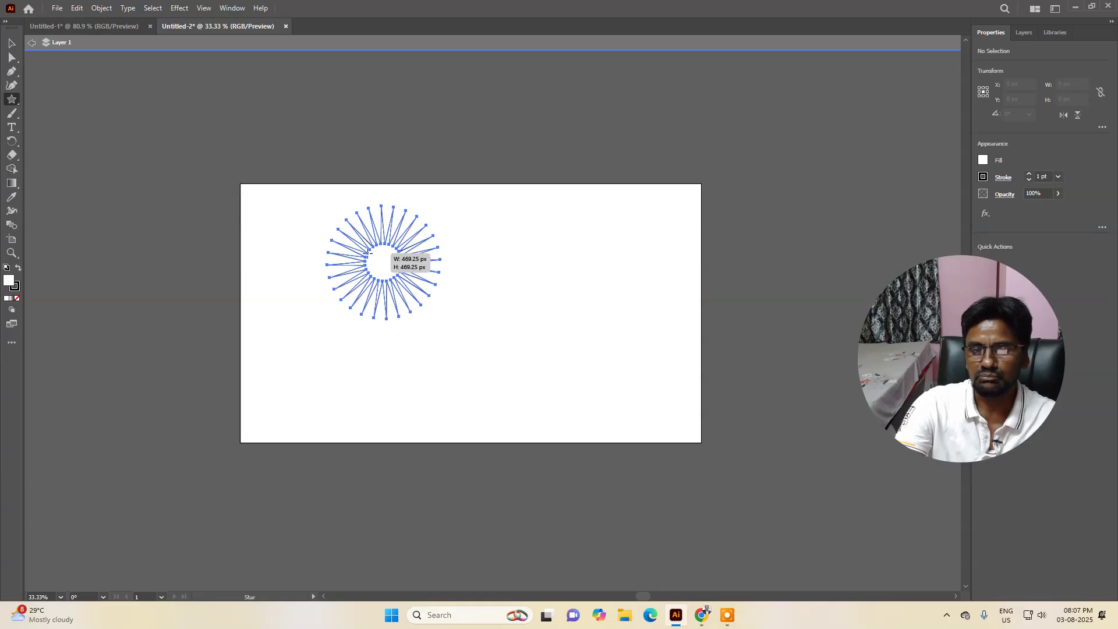
key("Up")
key("Up")
key("Up")
key("Up")
key("Up")
key("Up")
key("Up")
key("Up")
key("Up")
key("Up")
key("Up")
key("Up")
key("Up")
key("Up")
key("Up")
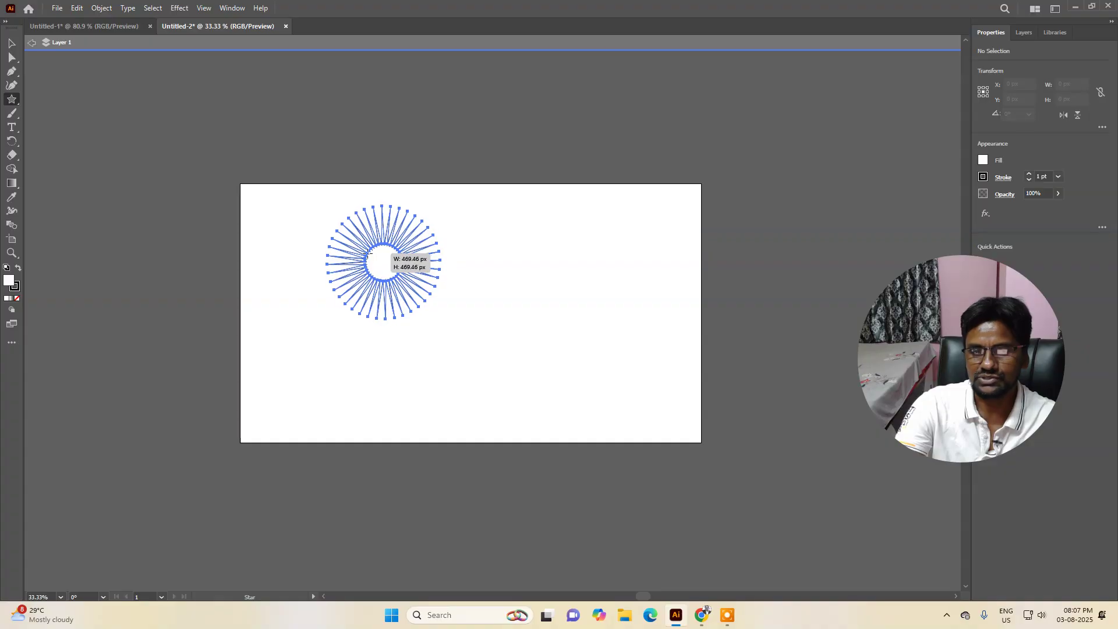
left_click_drag(369, 253, 368, 254)
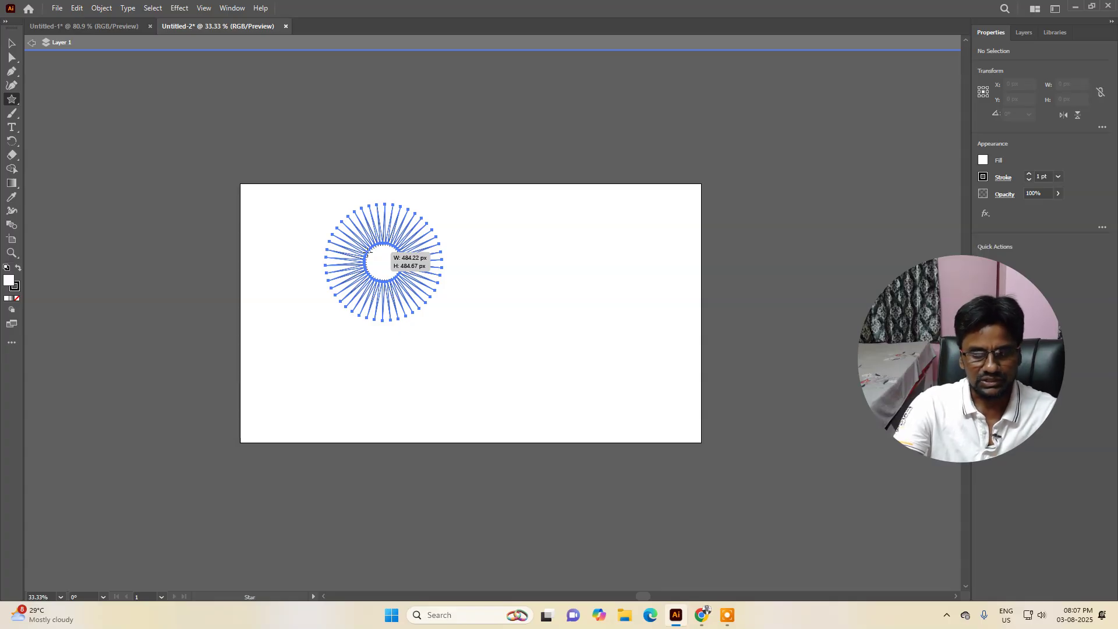
left_click_drag(368, 254, 369, 255)
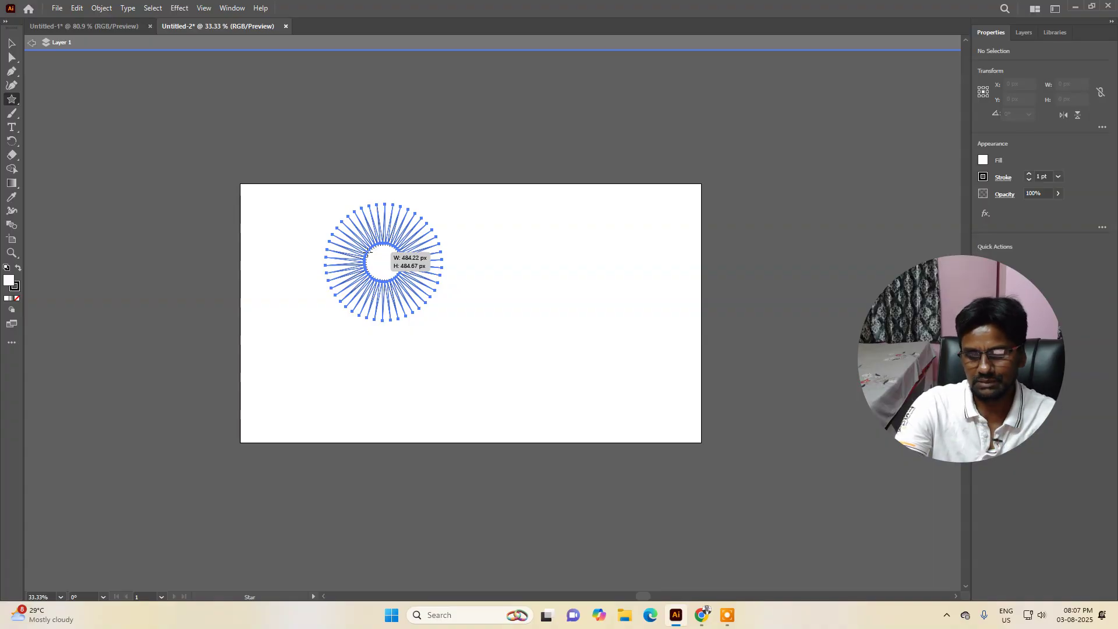
mouse_move(368, 254)
left_mouse_down()
mouse_move(349, 258)
mouse_move(376, 273)
mouse_move(362, 255)
left_mouse_up()
Move the 46-point starburst toward the middle of the artboard with the Selection tool and delete it
left_click(11, 44)
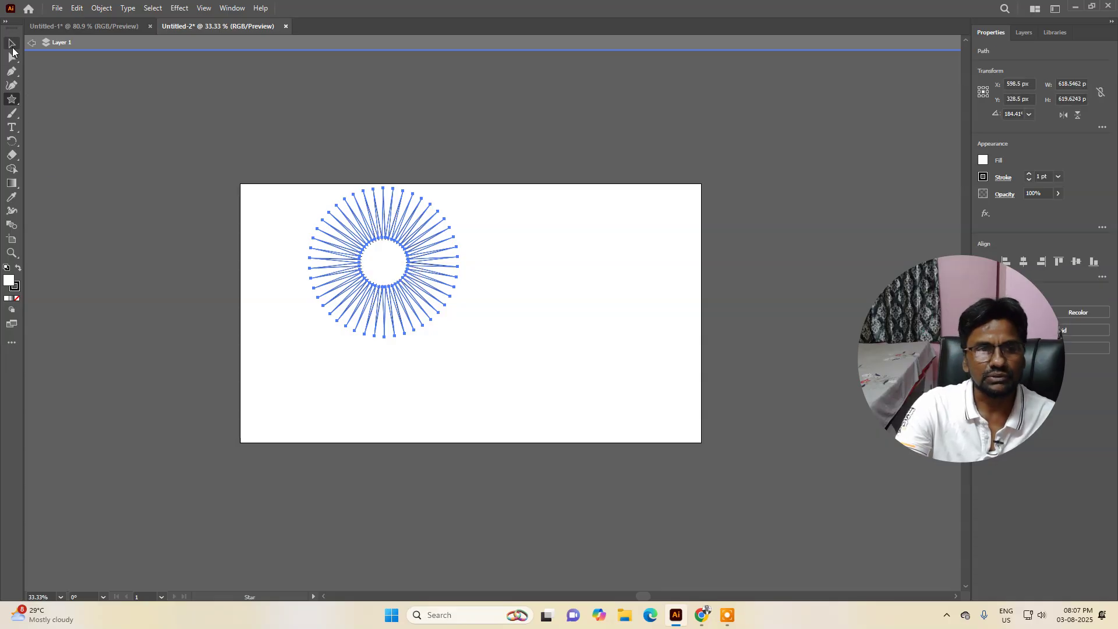
left_click_drag(418, 284, 461, 345)
left_click(539, 317)
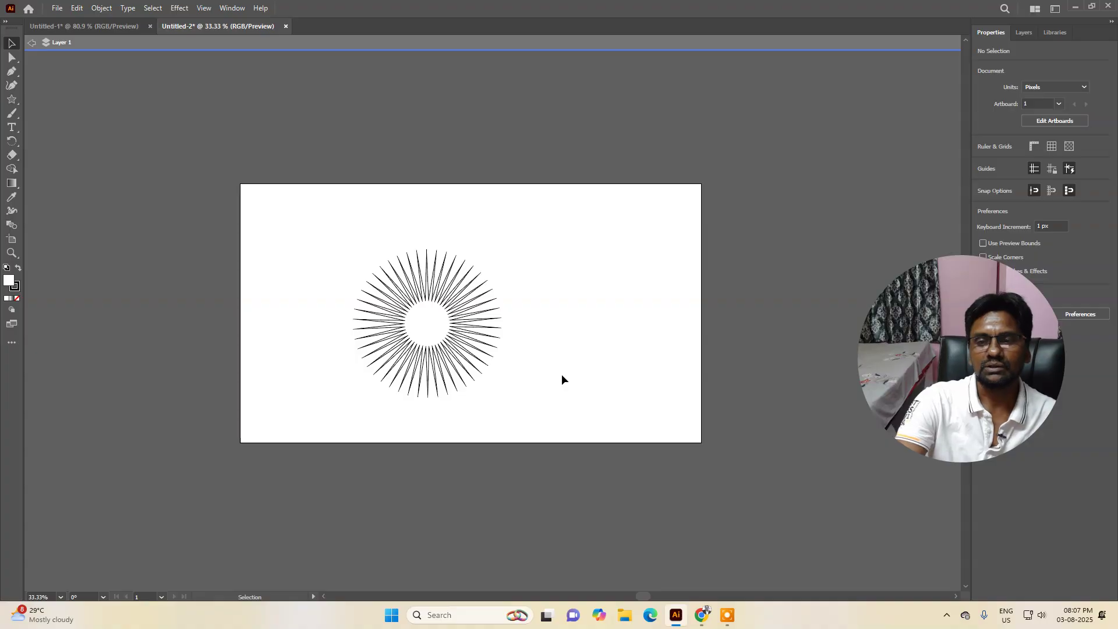
left_click_drag(451, 318, 465, 312)
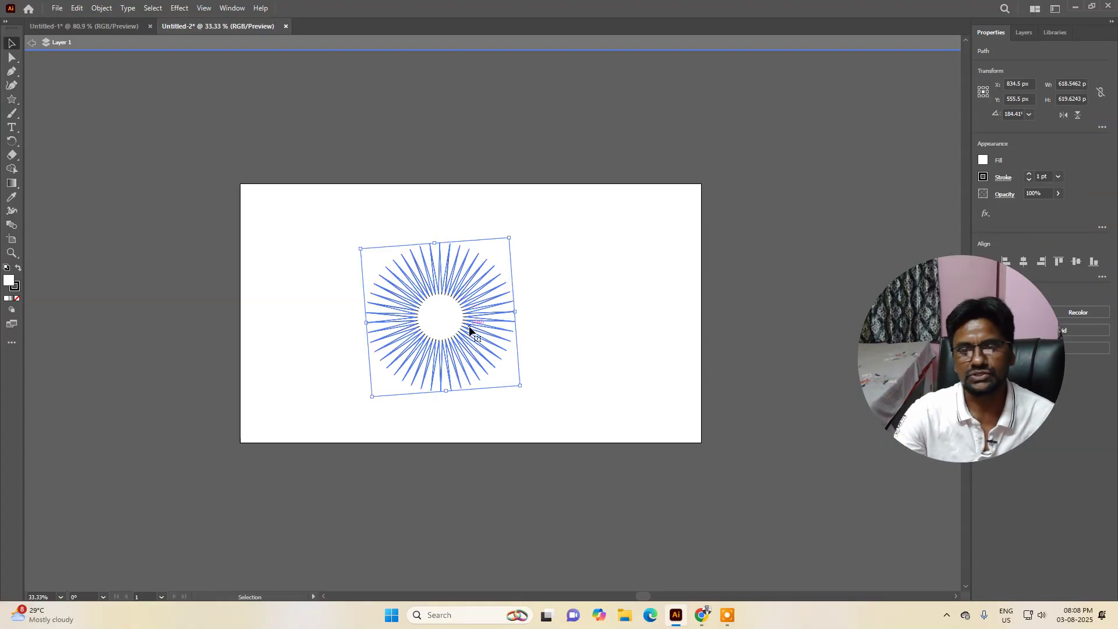
key("Delete")
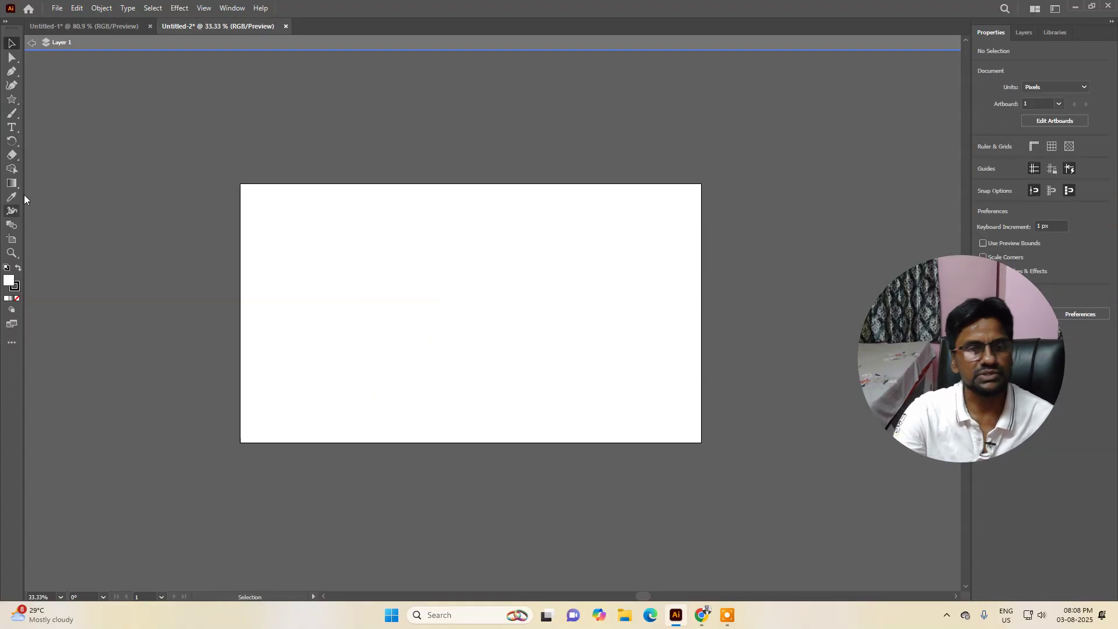
Create an 8-point star from the Star options, keeping both preset radii
left_click(13, 102)
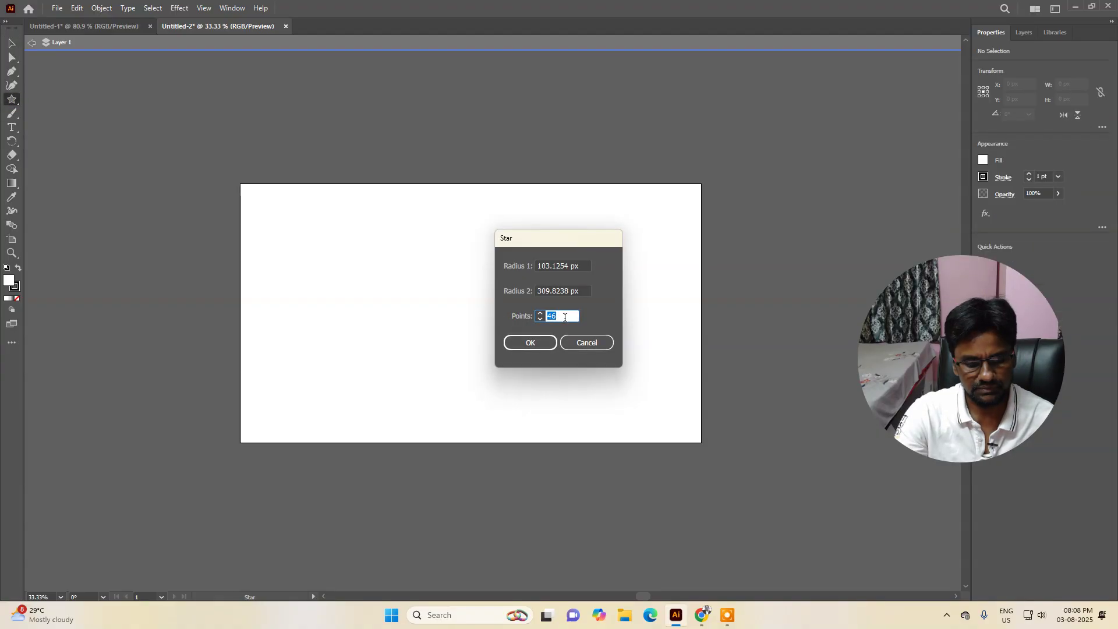
type("6")
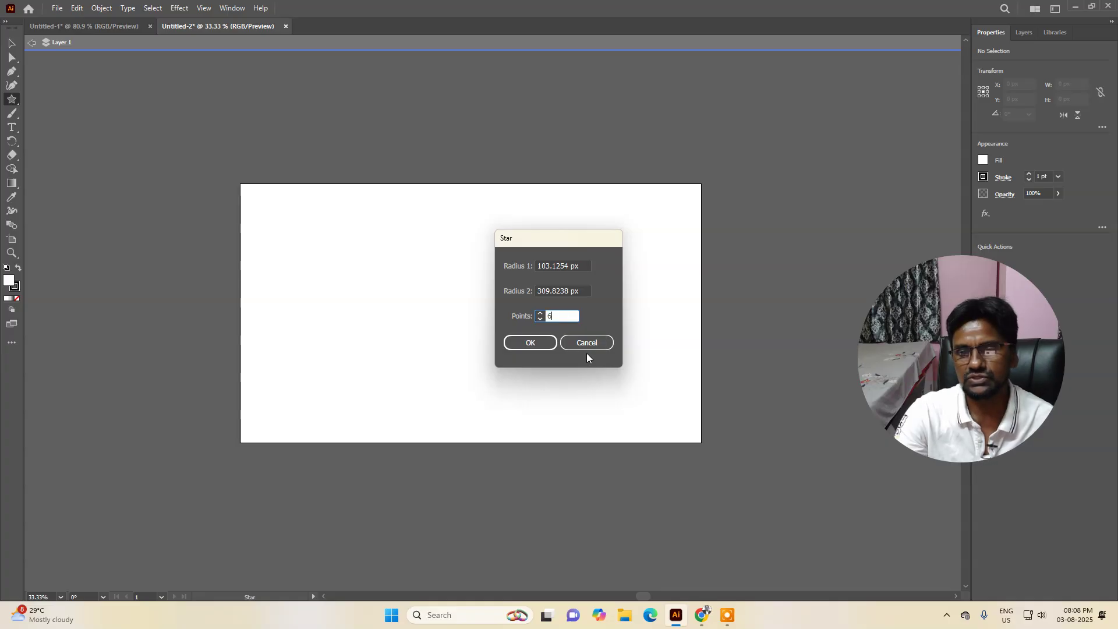
left_click(540, 313)
left_click(540, 313)
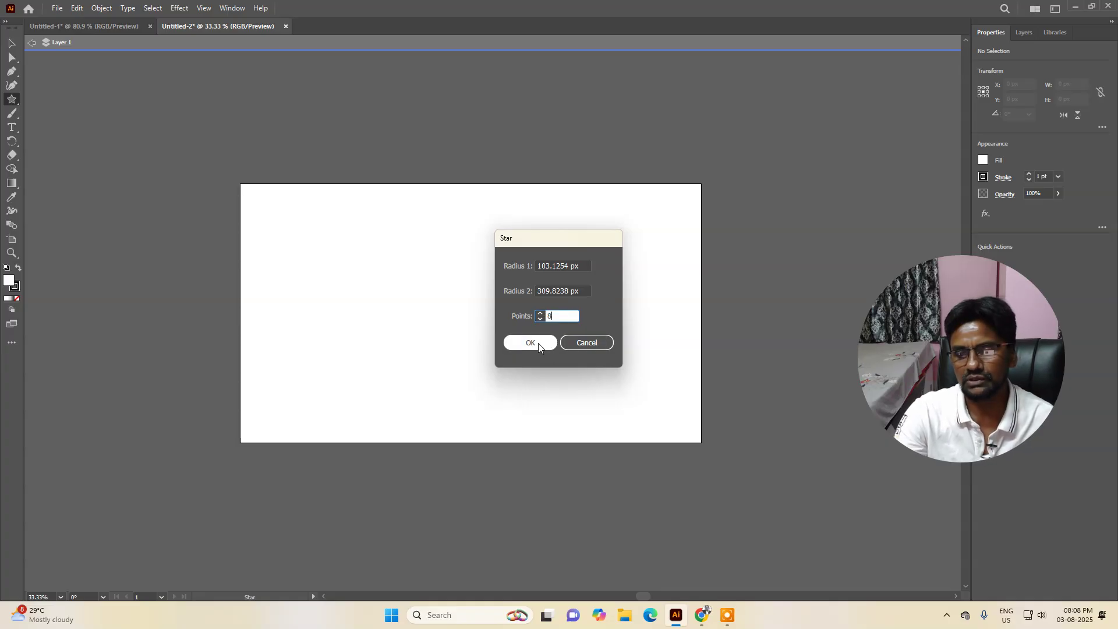
left_click(533, 342)
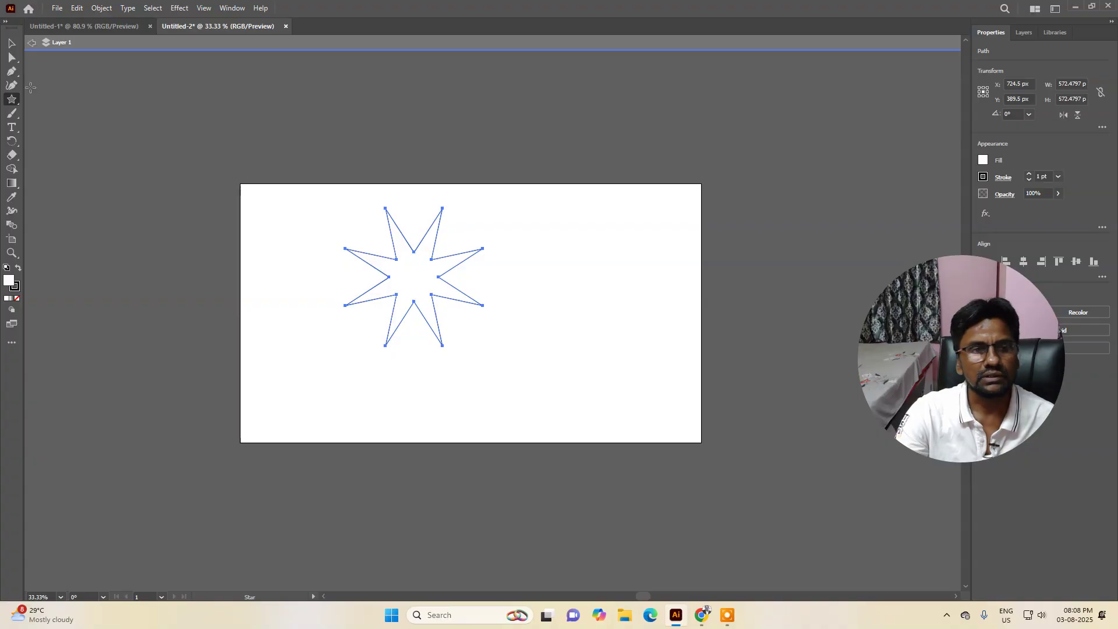
Enlarge the 8-point star to about 939 by 863 px and place it near the middle of the artboard
left_click(11, 46)
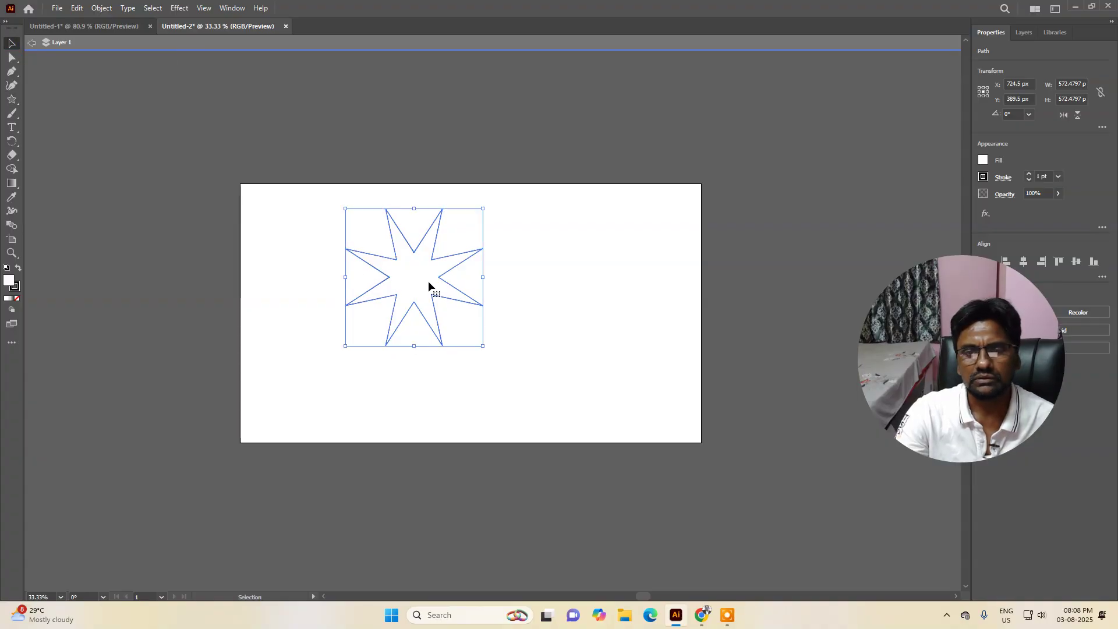
mouse_move(442, 278)
left_mouse_down()
mouse_move(501, 293)
mouse_move(453, 285)
left_mouse_up()
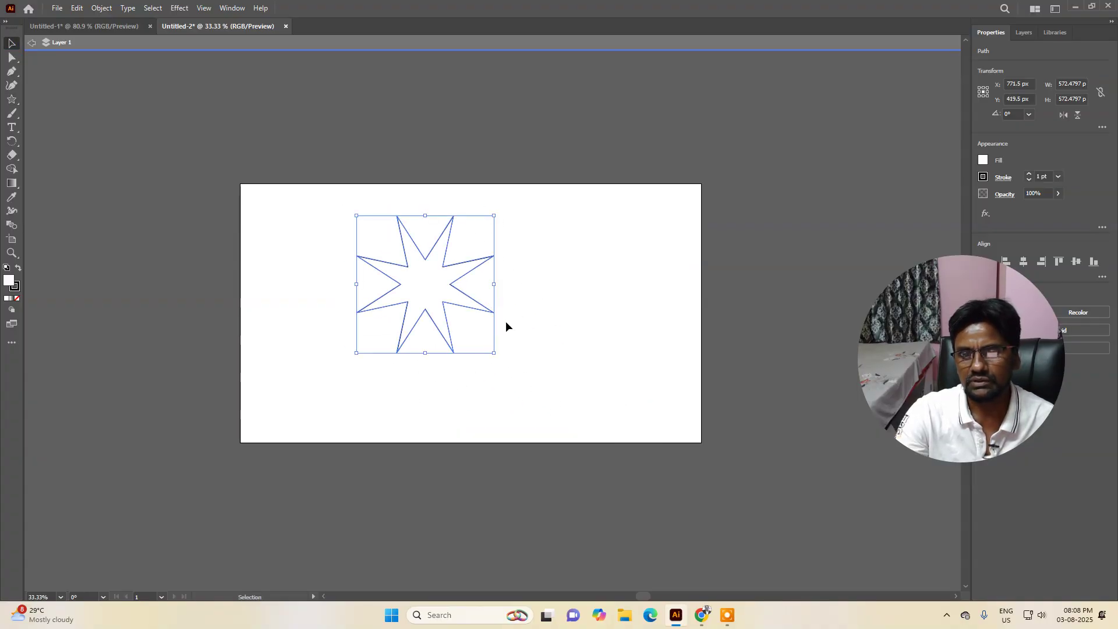
left_click_drag(494, 353, 583, 423)
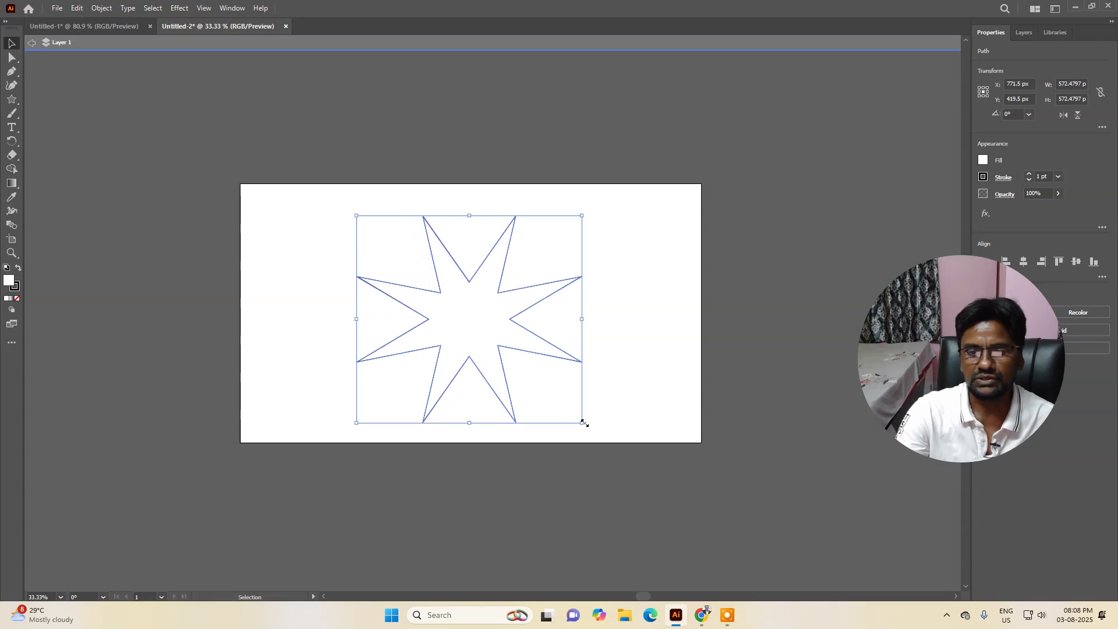
key("a")
mouse_move(499, 349)
left_mouse_down()
mouse_move(497, 337)
mouse_move(494, 347)
left_mouse_up()
key("v")
left_click(608, 372)
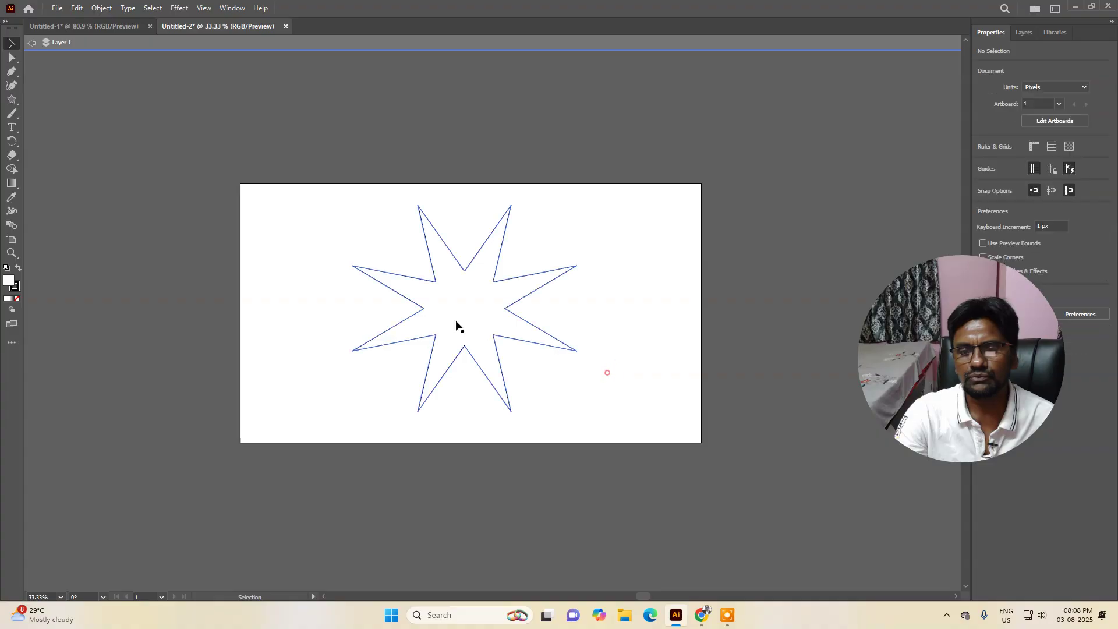
left_click(495, 337)
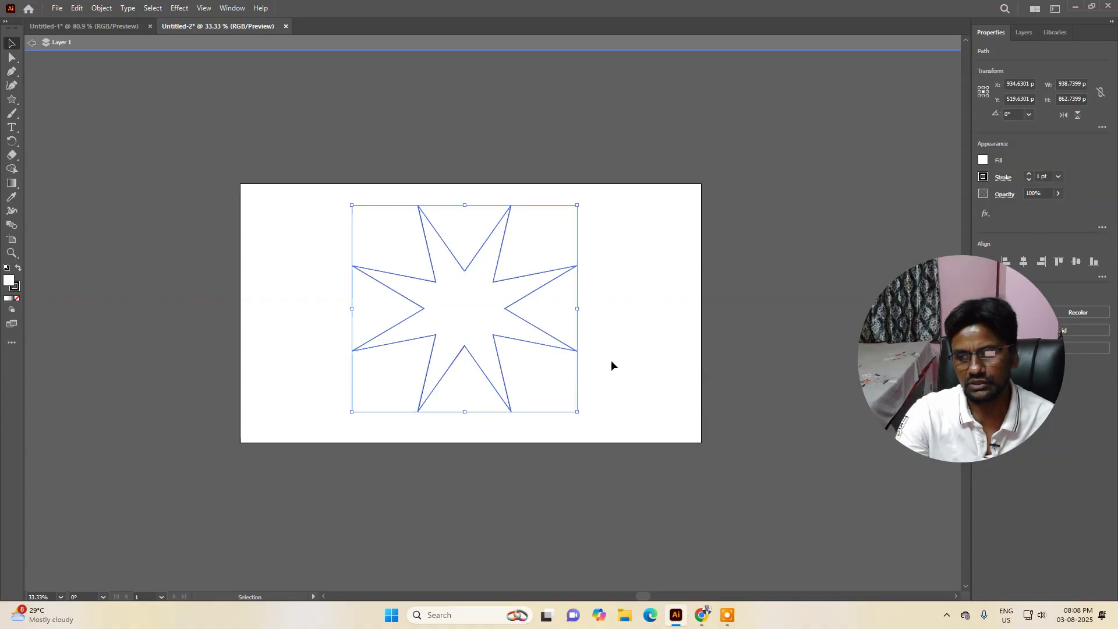
Round all corners of the star together with the Direct Selection tool into a scalloped shape about 520 by 510 px, and deselect it
left_click(10, 59)
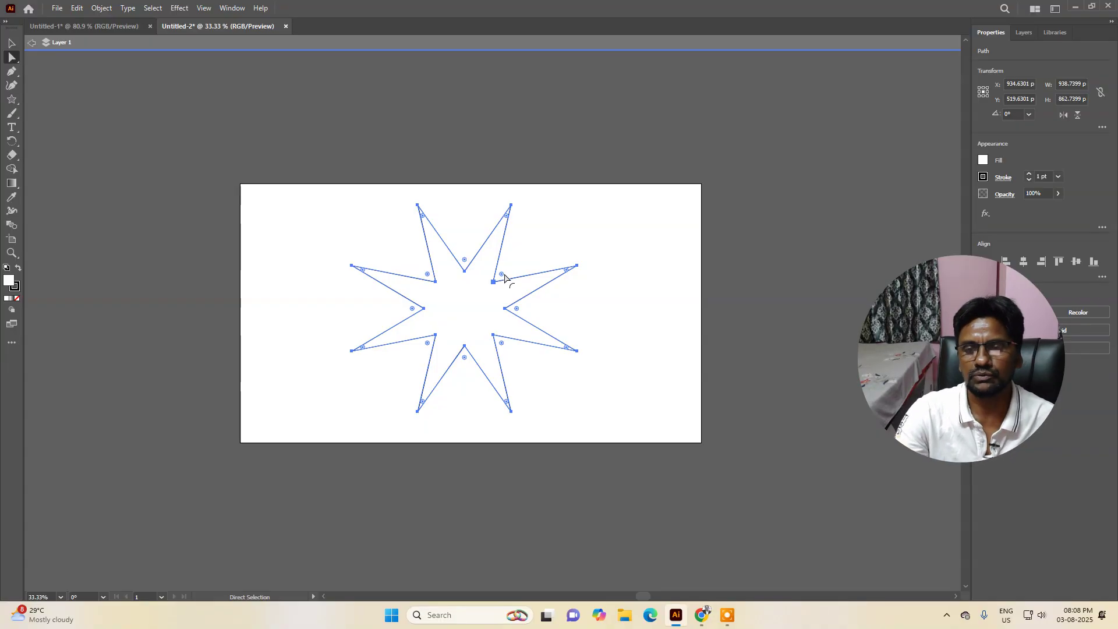
left_click_drag(501, 274, 508, 266)
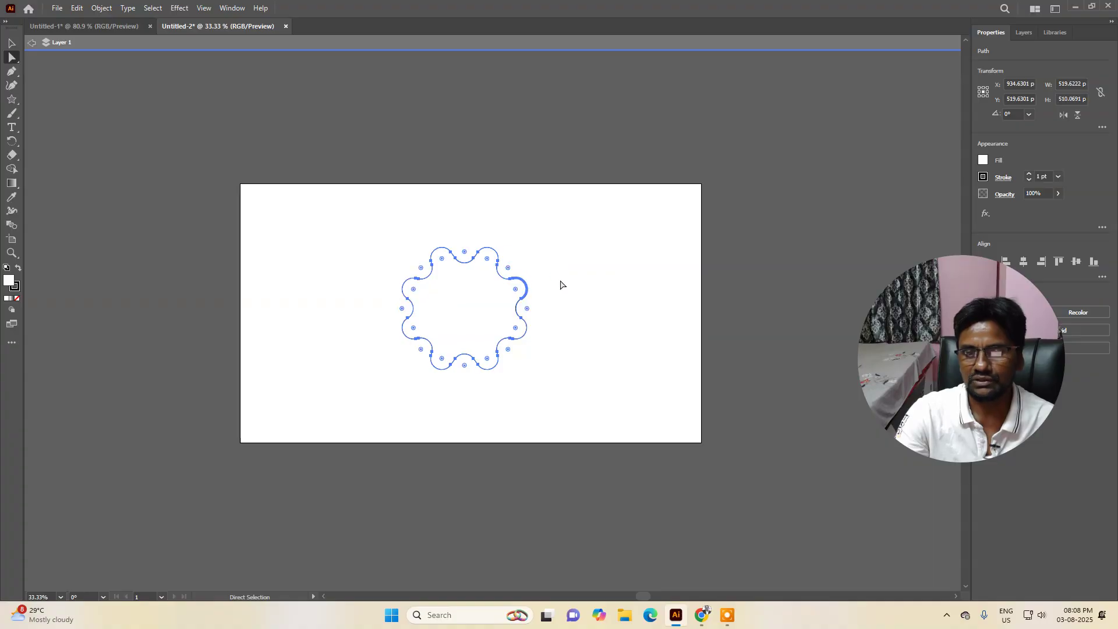
left_click(562, 282)
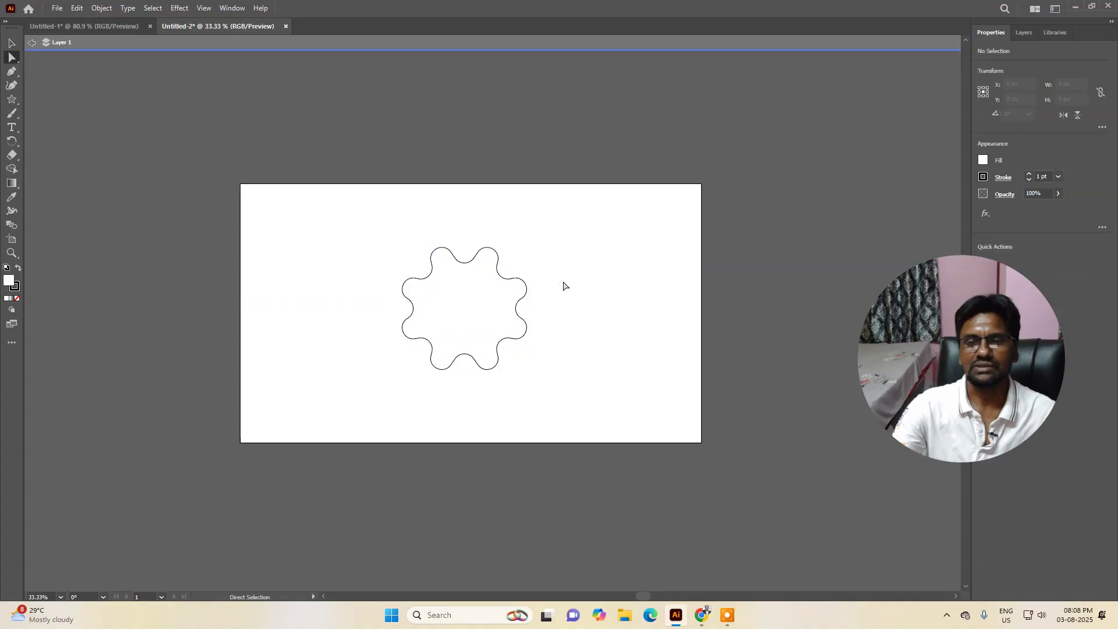
Sharpen the scalloped shape's upper-right inner corner and pull its inner anchor points toward the centre to form narrow petals
left_click(506, 280)
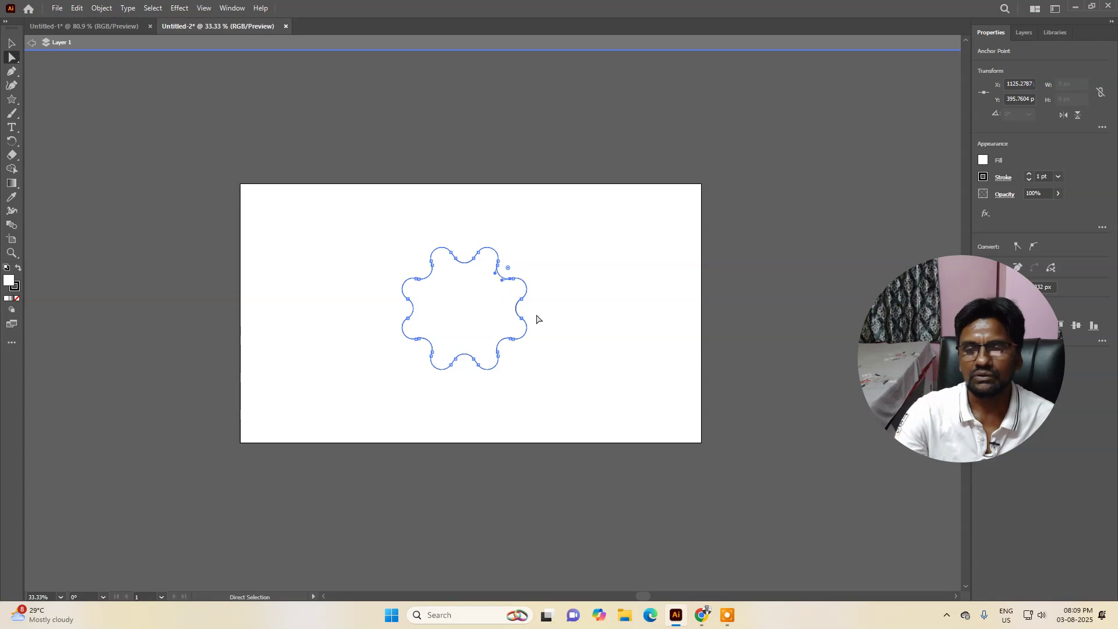
left_click_drag(510, 272, 492, 295)
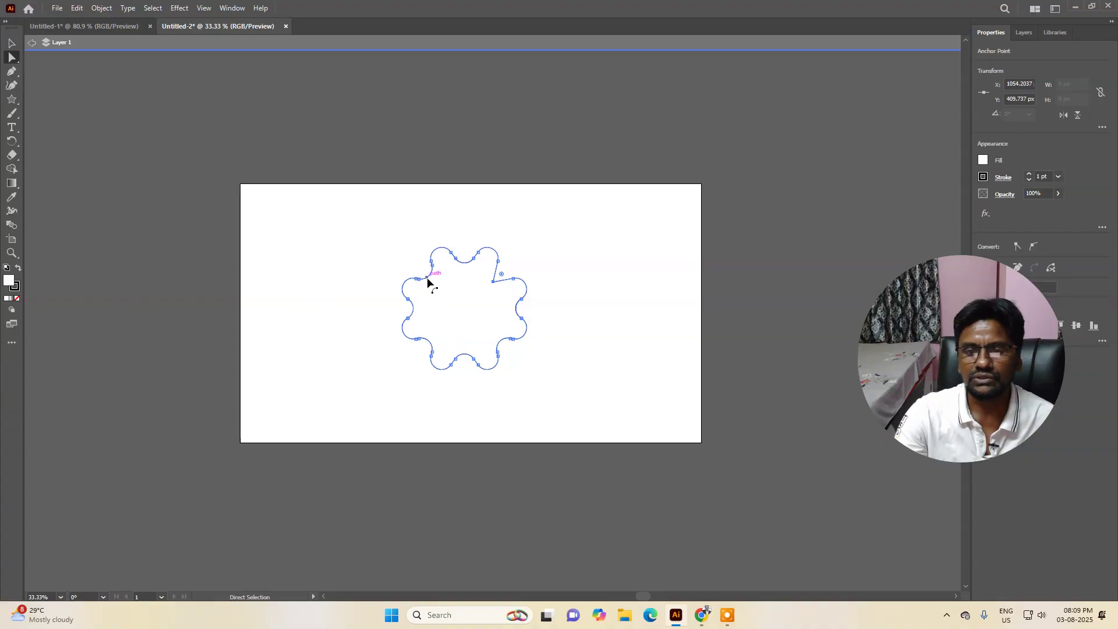
left_click_drag(426, 284, 453, 302)
left_click_drag(418, 338, 496, 275)
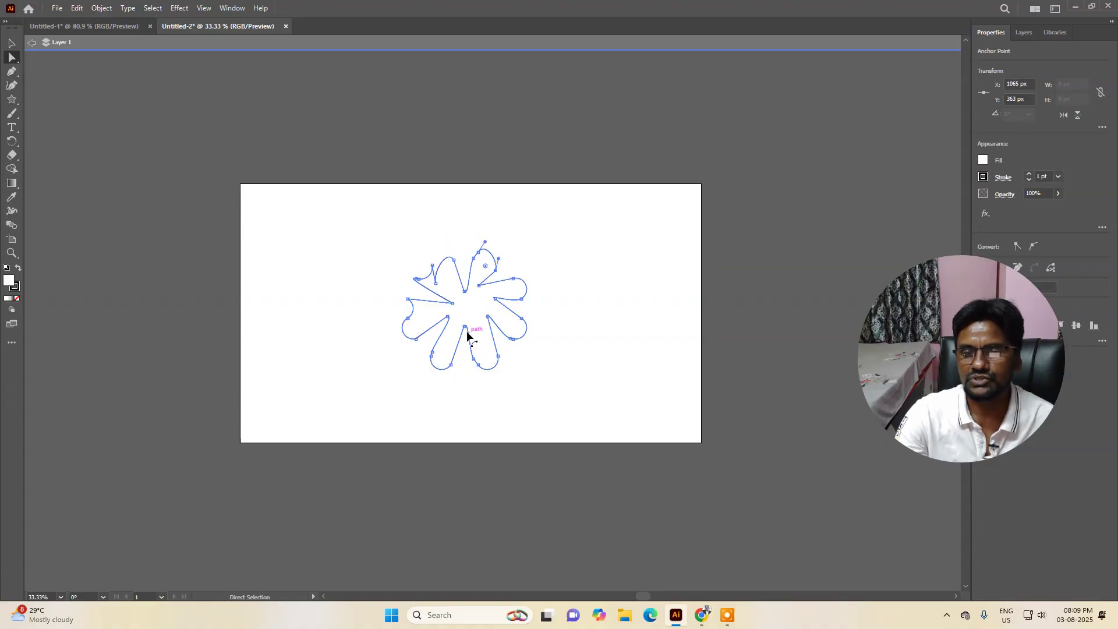
mouse_move(467, 330)
left_mouse_down()
mouse_move(465, 311)
mouse_move(451, 315)
left_mouse_up()
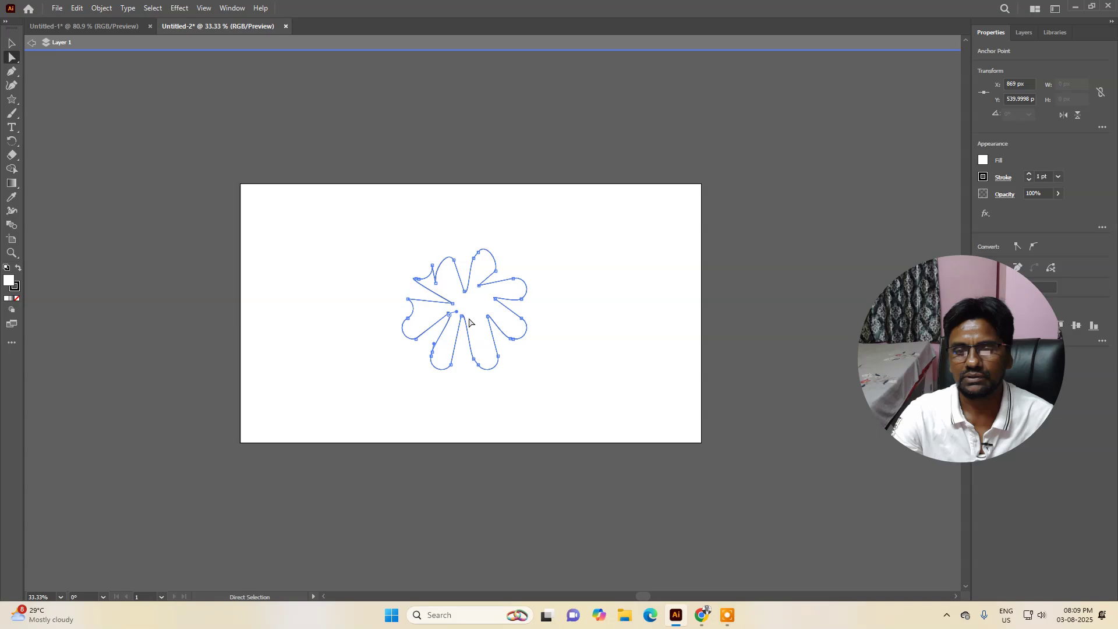
Shift the inner anchor between the two bottom petals sideways to the centre line and flare the bottom-left petal outward by its outer anchors
left_click_drag(470, 322, 474, 317)
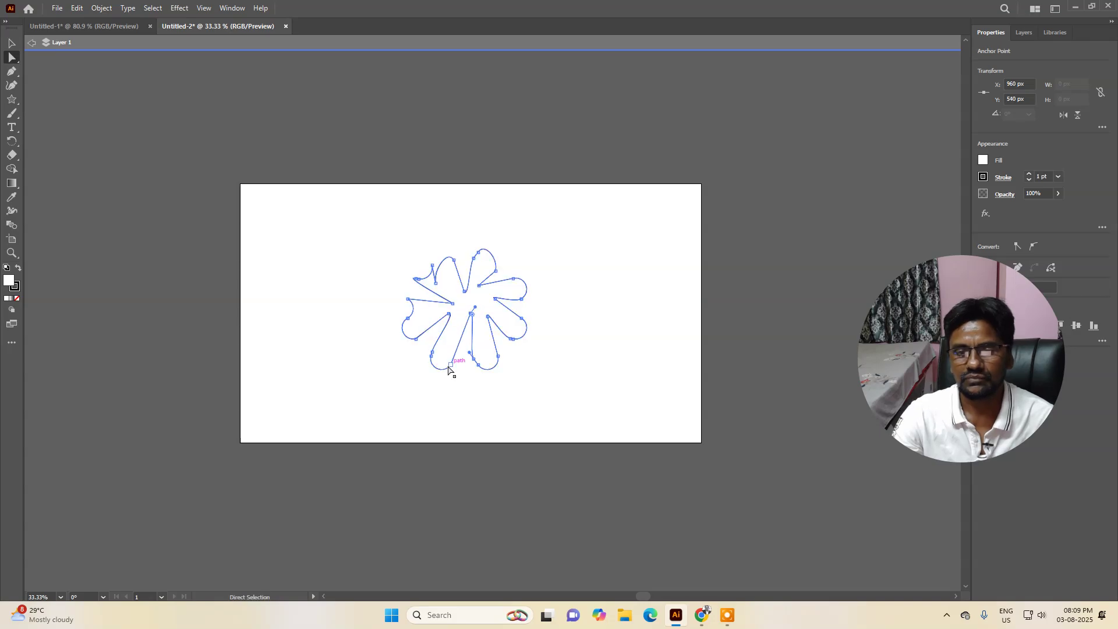
left_click_drag(448, 369, 417, 359)
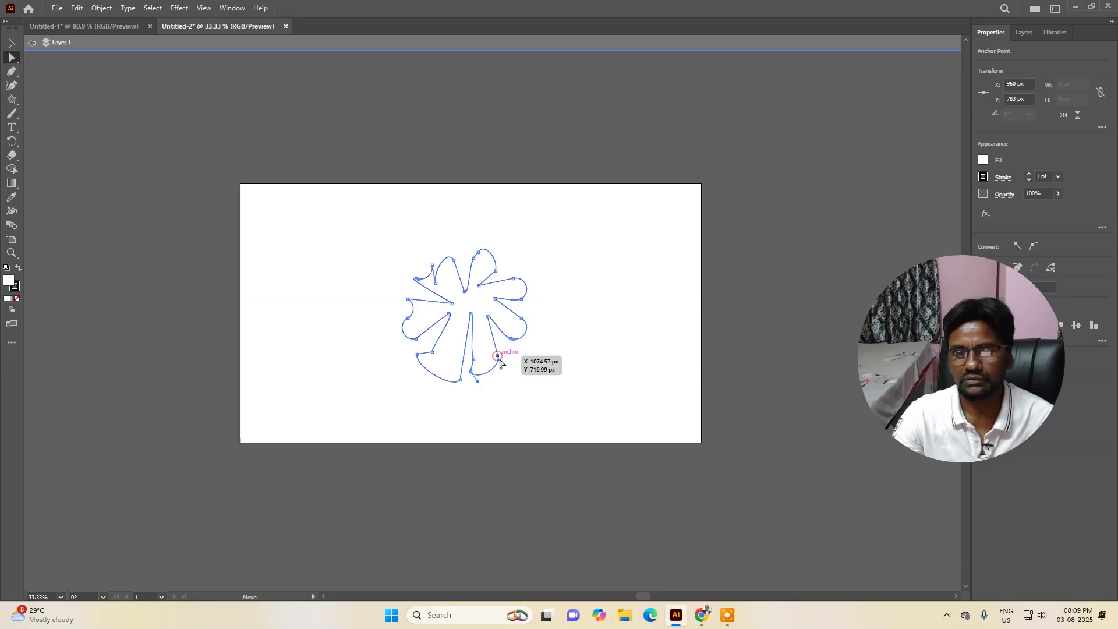
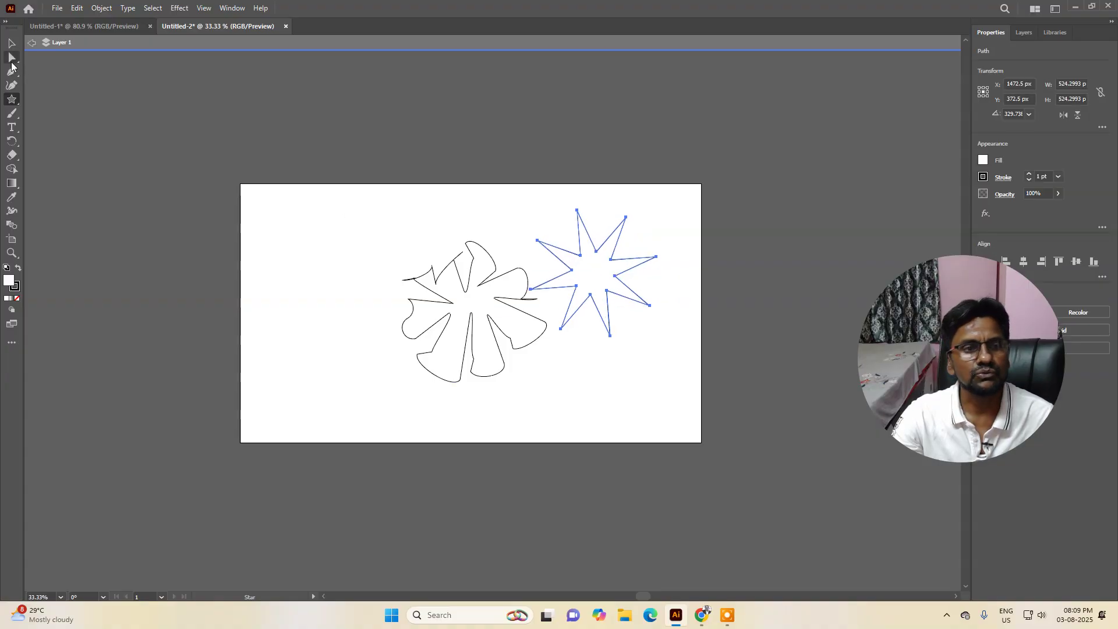
Delete the spiky star beside the flower and create a 5-point star there from the Star options, keeping both preset radii
left_click(12, 57)
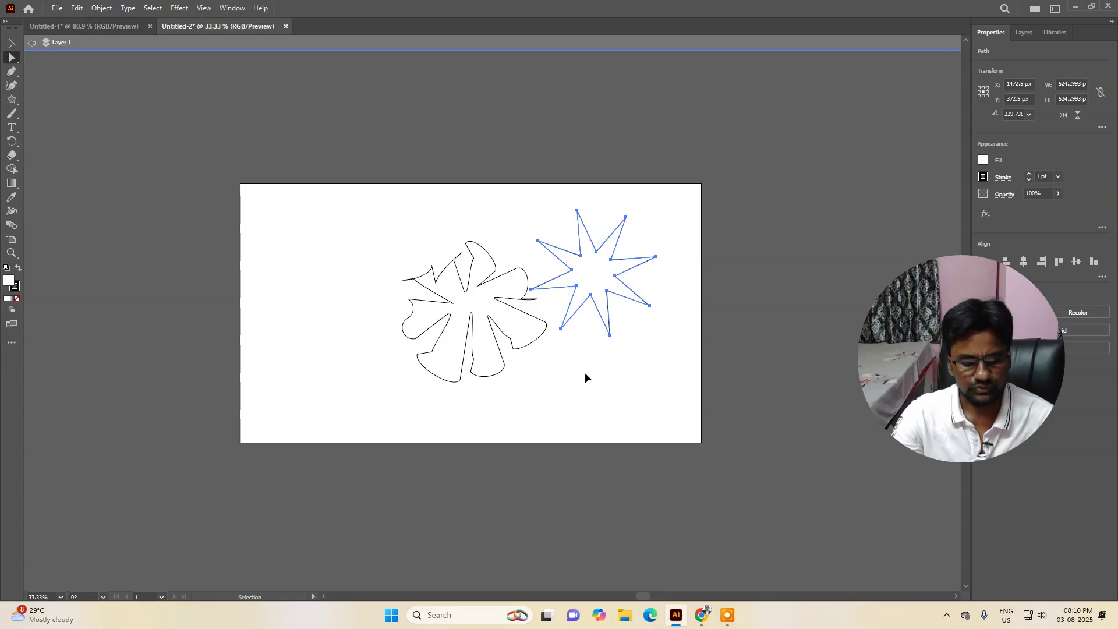
key("Delete")
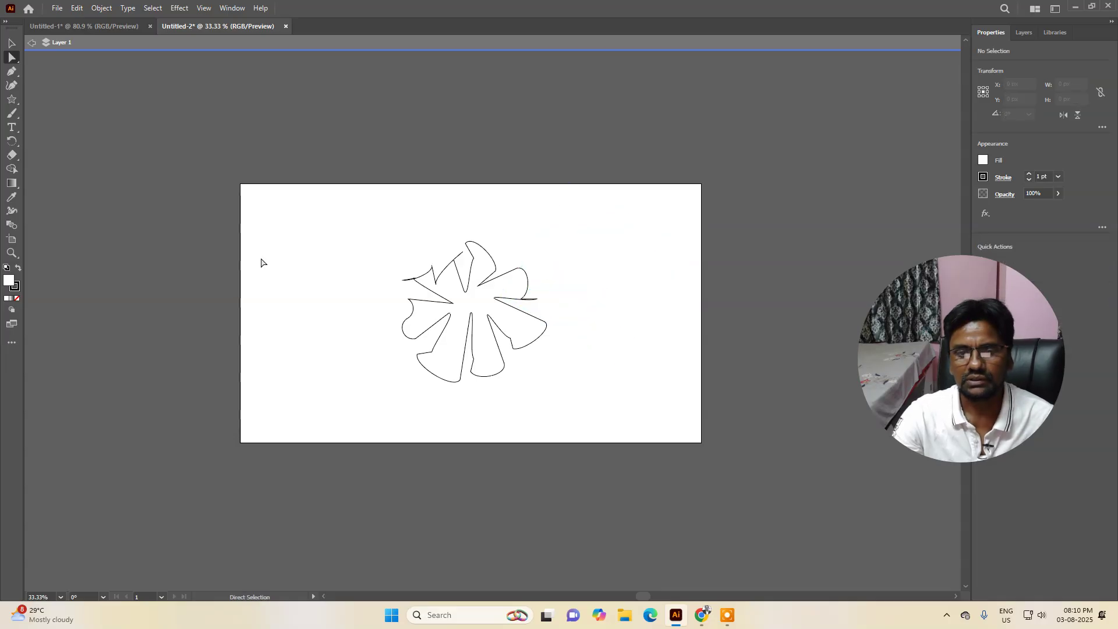
left_click(12, 99)
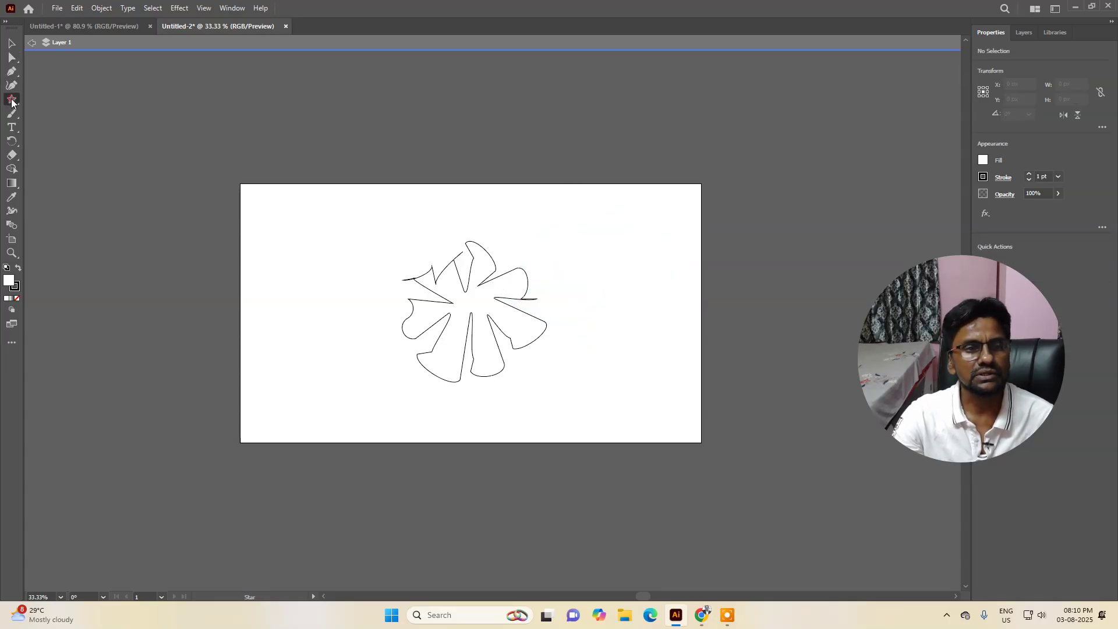
left_click(597, 246)
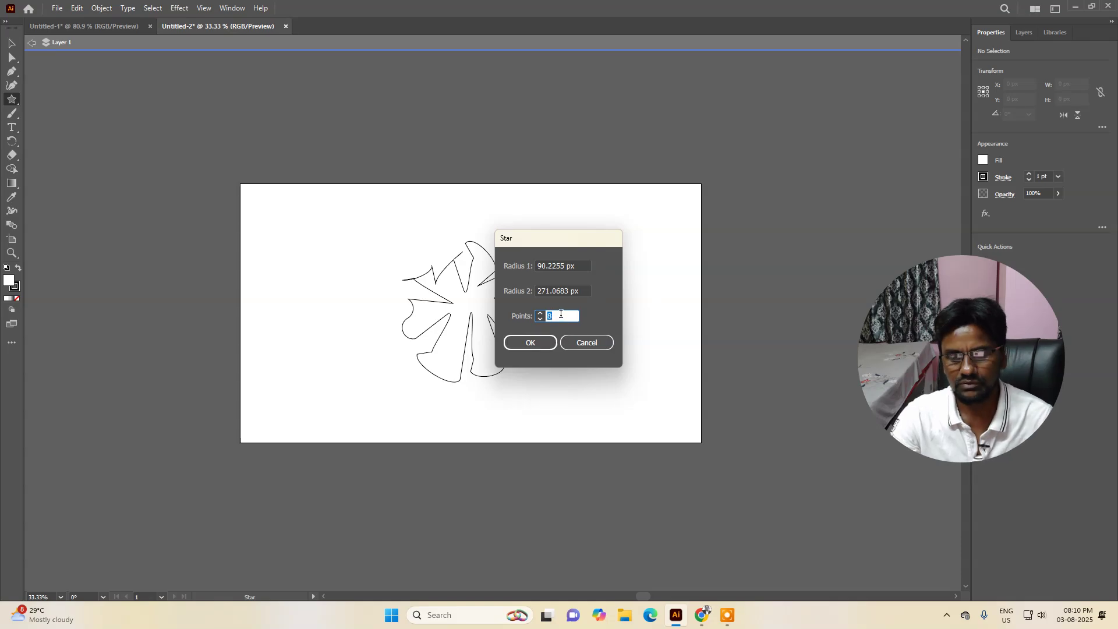
left_click(553, 345)
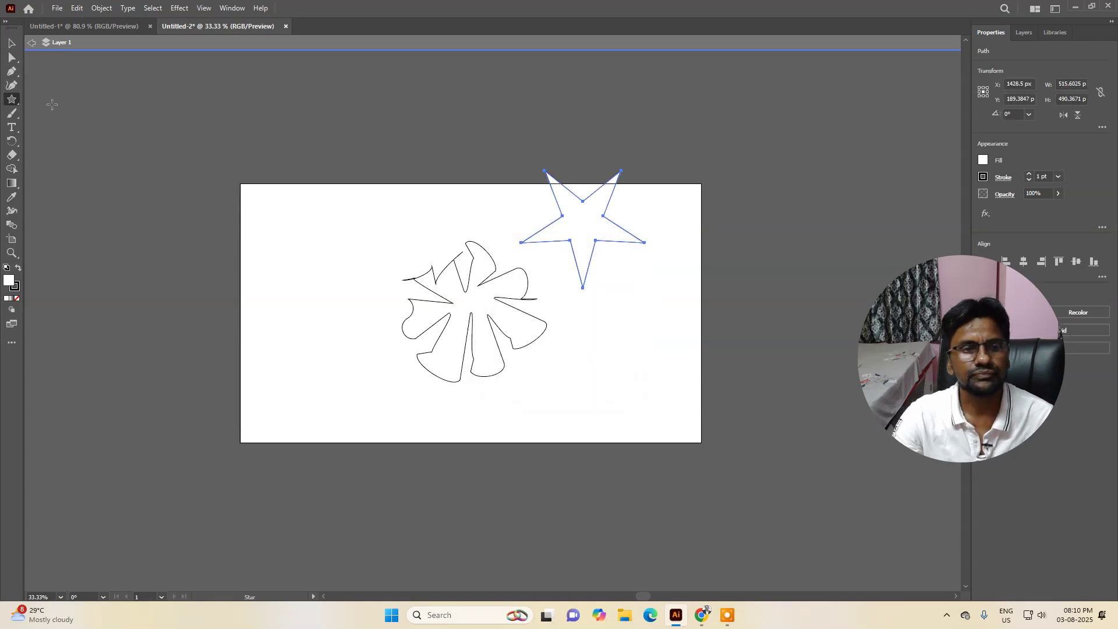
Move the flower to the artboard's left half, bring the 5-point star down beside it, and rotate the star upright
left_click(12, 57)
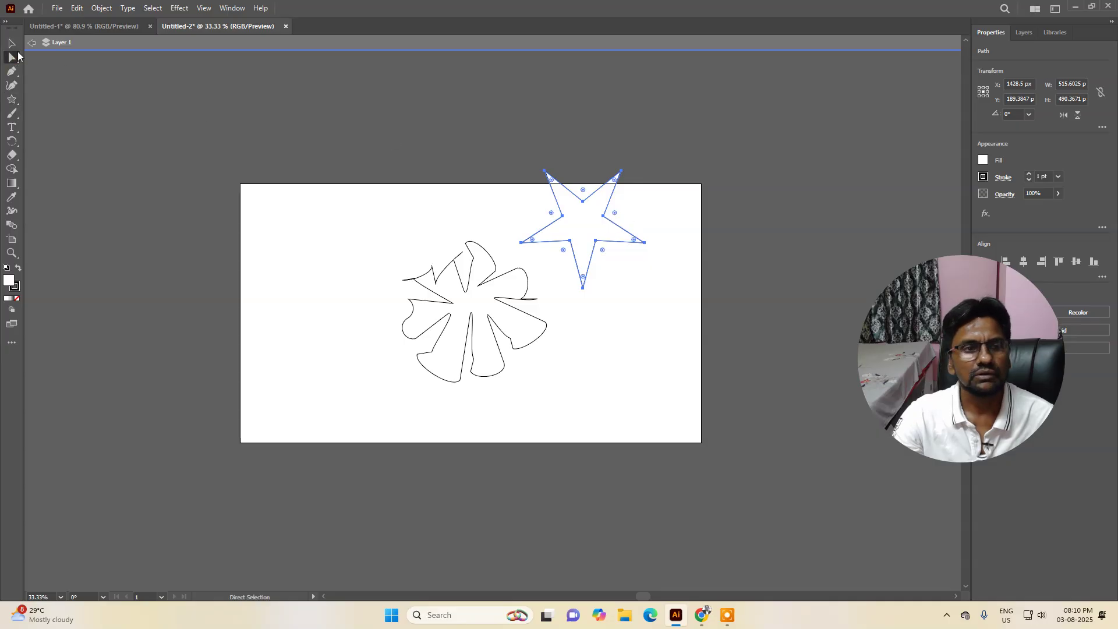
key("v")
left_click(494, 316)
left_click_drag(495, 317, 364, 309)
left_click_drag(595, 246, 560, 329)
left_click_drag(616, 377, 571, 388)
Shift the whole 5-point star slightly up and left to about X 1238, Y 461 px with the Direct Selection tool, and deselect it
left_click(12, 57)
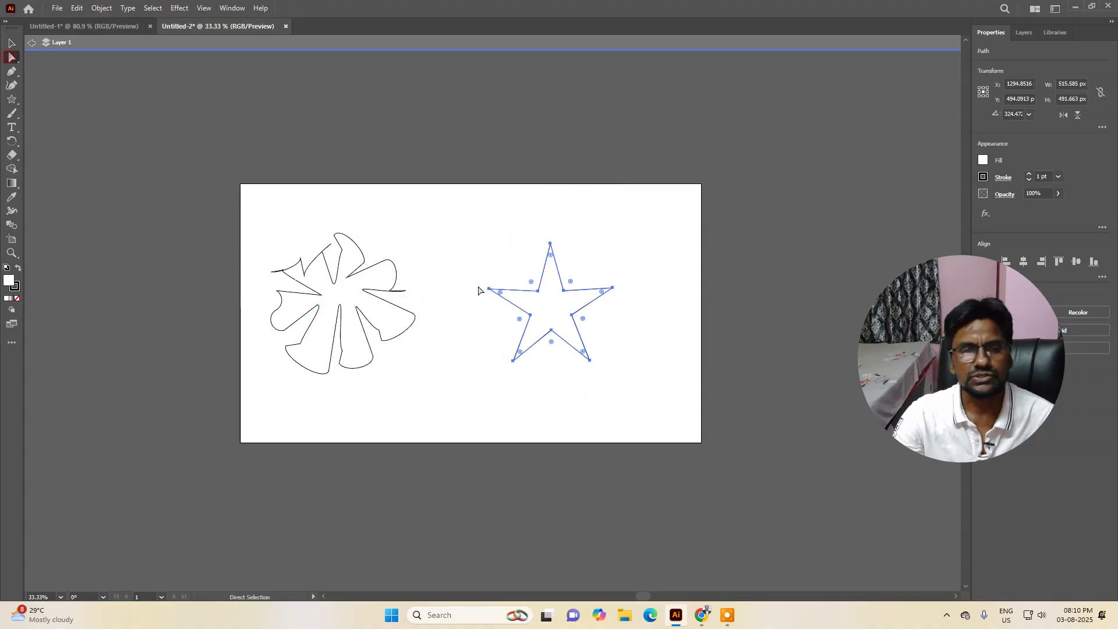
left_click(551, 332)
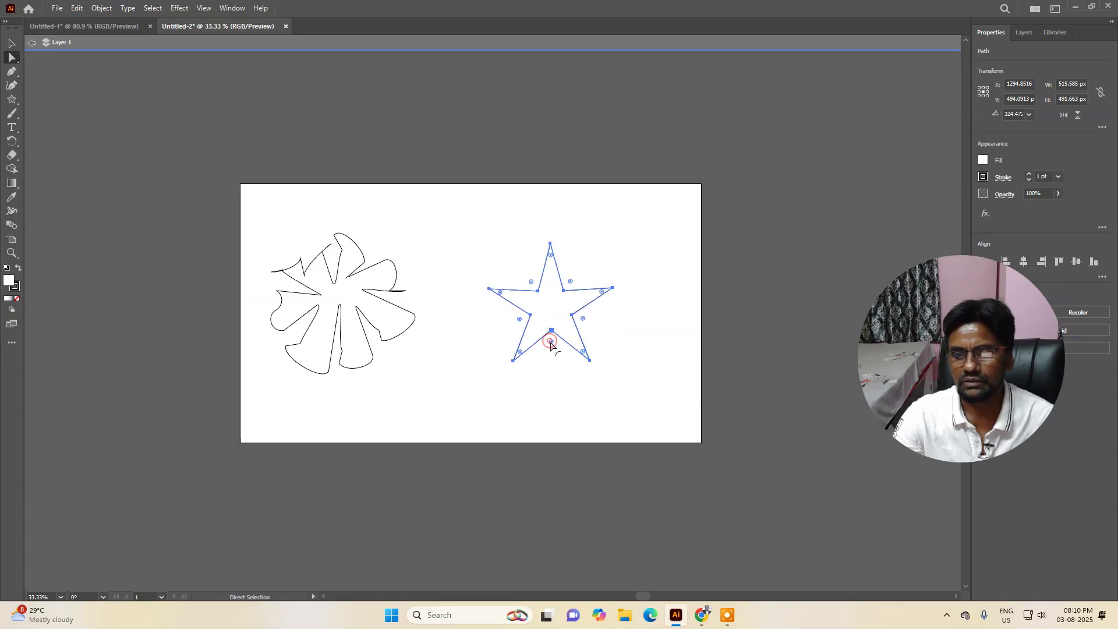
left_click_drag(551, 342, 573, 327)
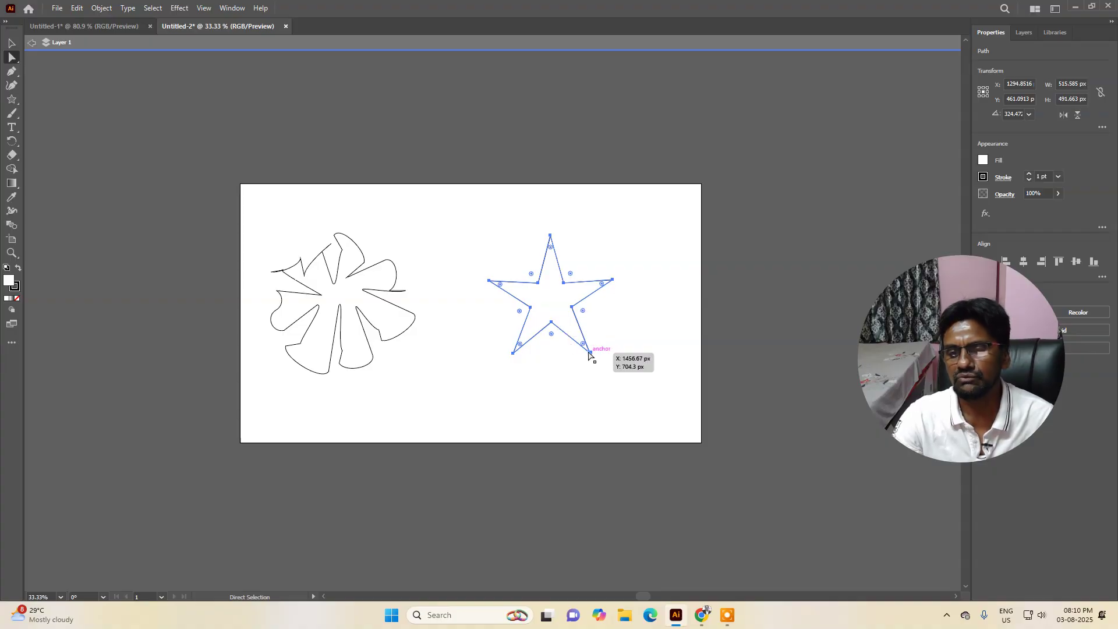
left_click_drag(590, 353, 576, 353)
left_click(537, 364)
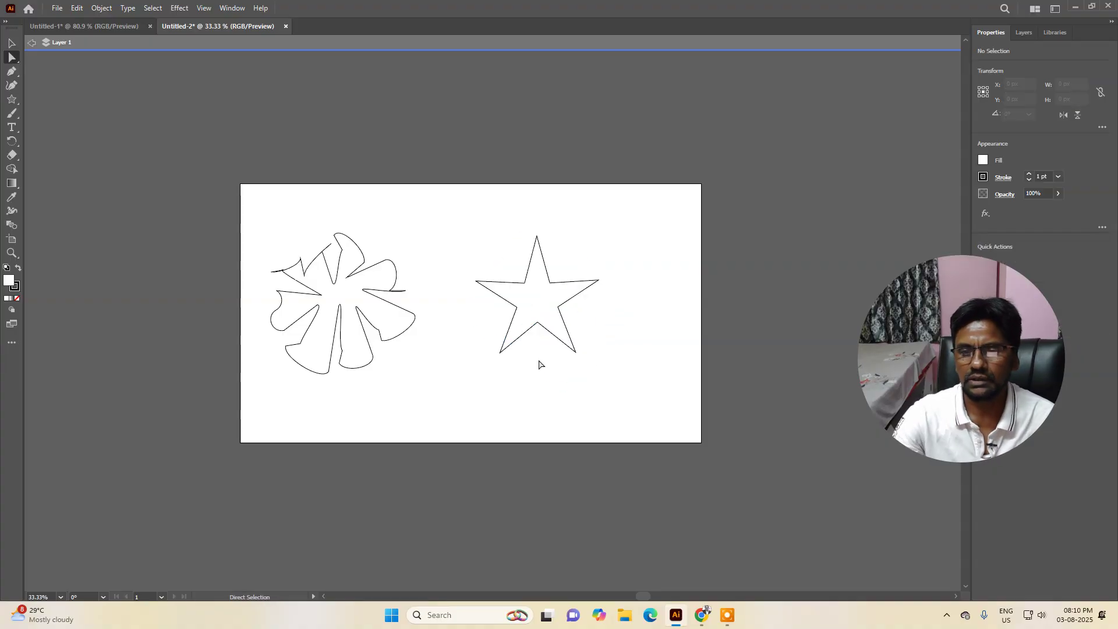
Pull the star's bottom inner anchor straight down level with its two lower tips to flatten the base, and reselect the shape
left_click(538, 322)
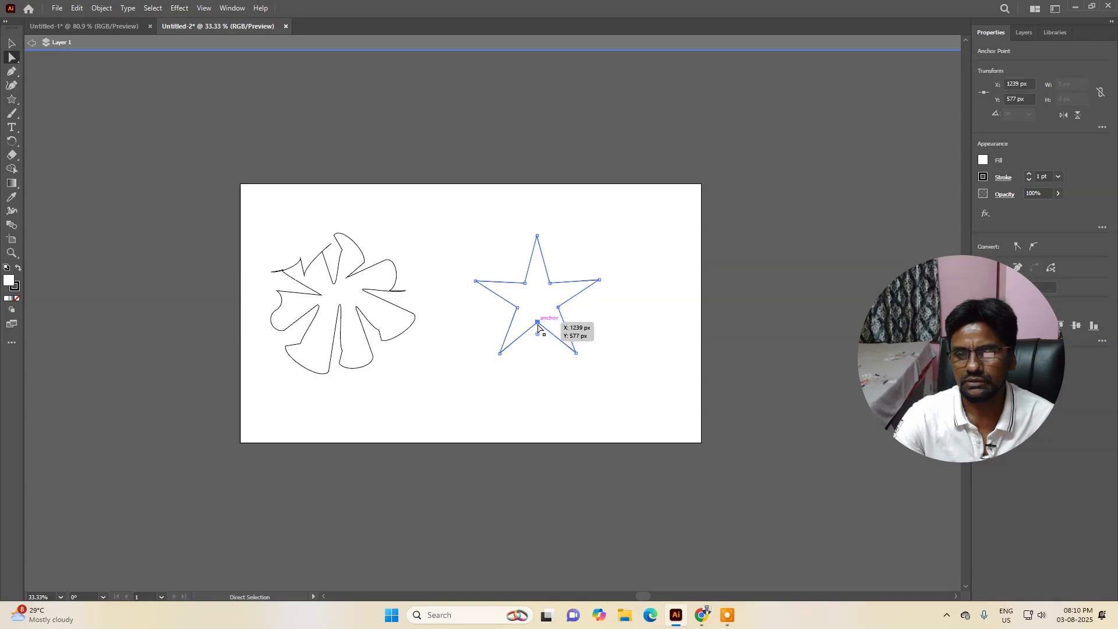
left_click_drag(538, 327, 539, 358)
left_click(626, 354)
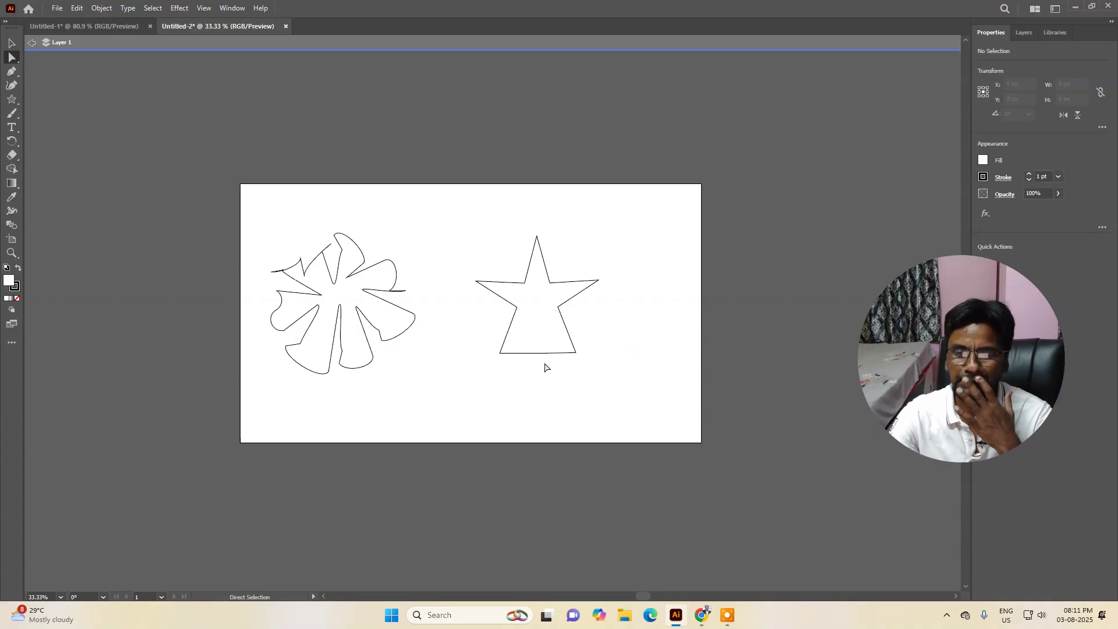
left_click(569, 300)
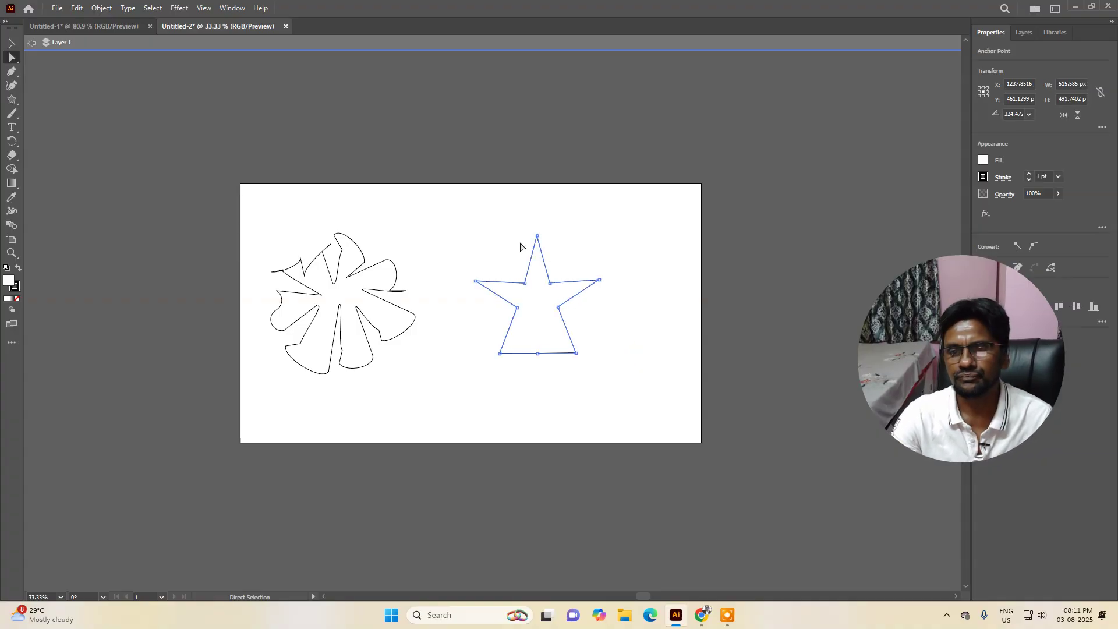